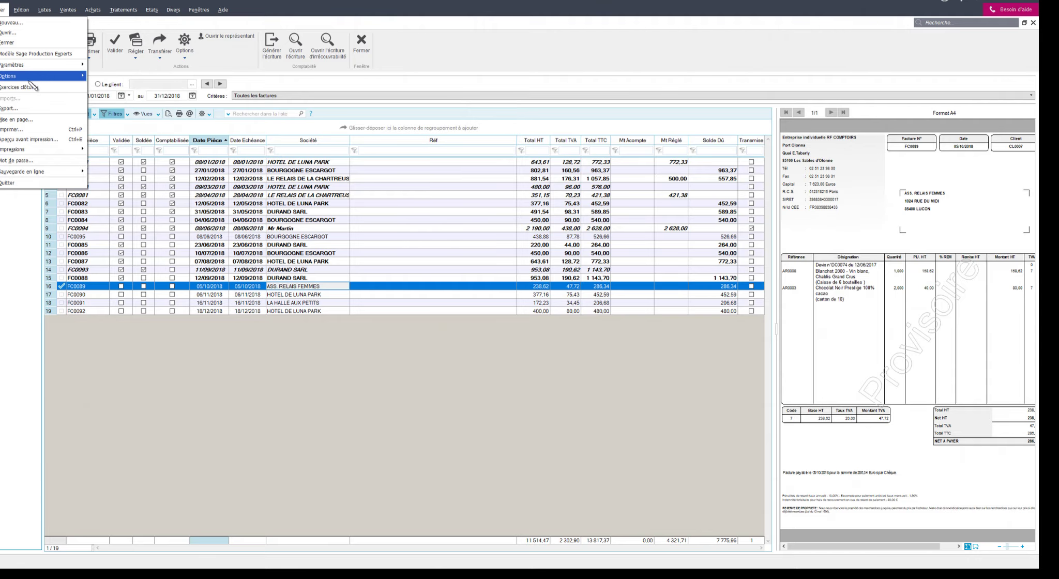
Step: Open the list of customizable reports (Etats paramétrables) and browse its standard and user reports
mouse_move(62, 76)
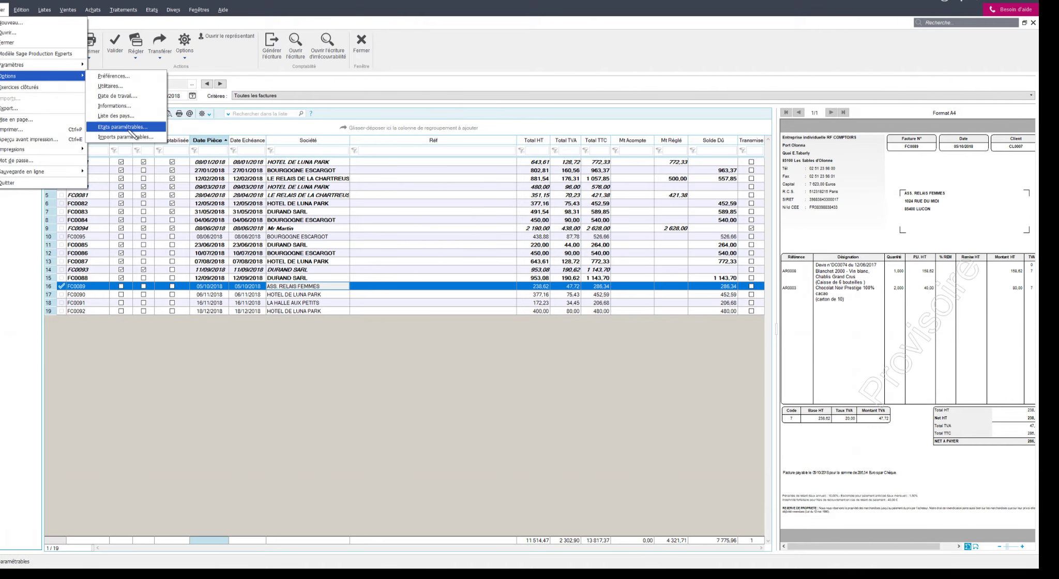
click(131, 128)
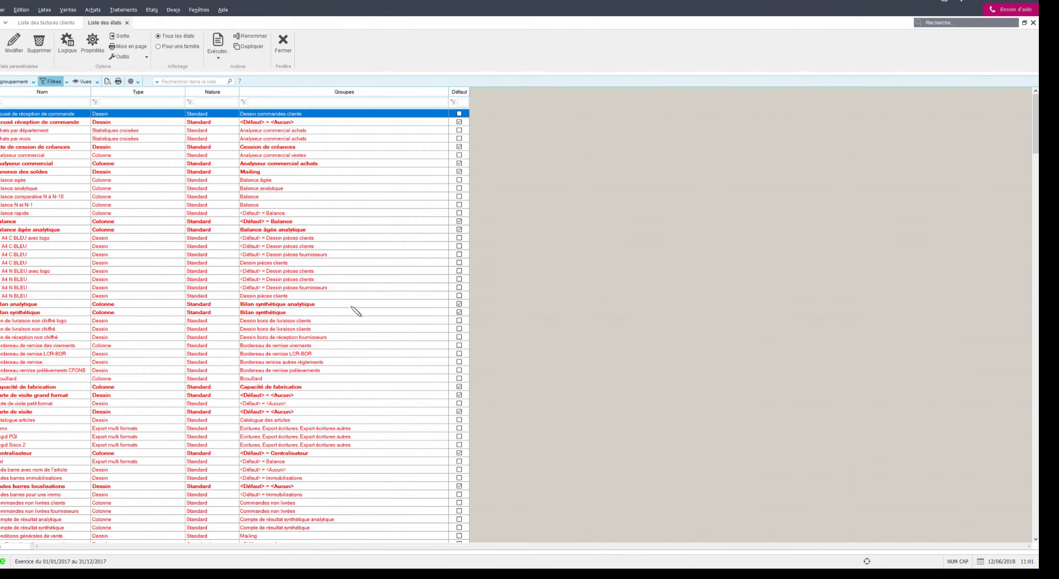
drag(1036, 109, 1036, 259)
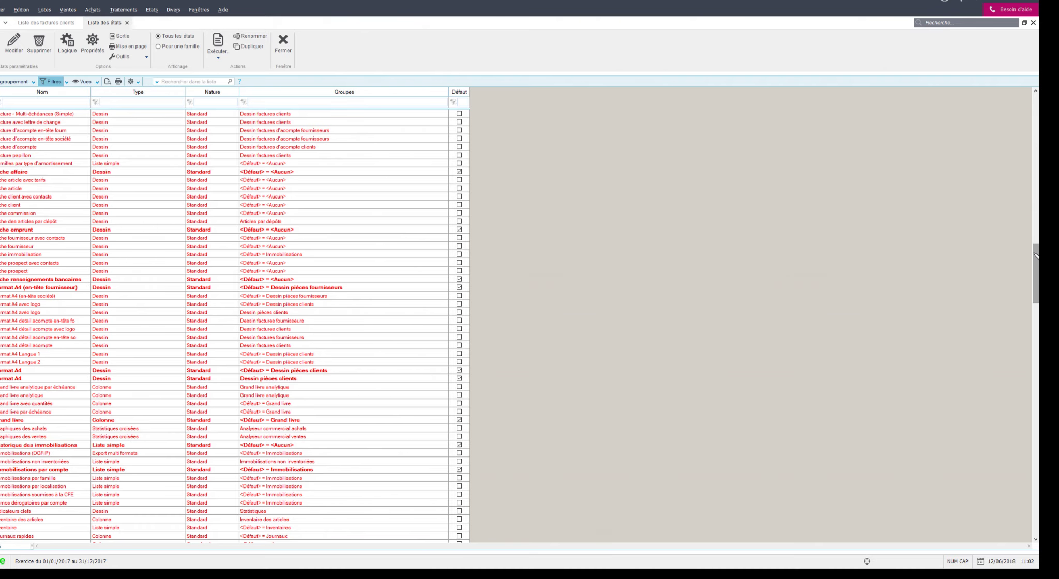
drag(1036, 254, 1055, 499)
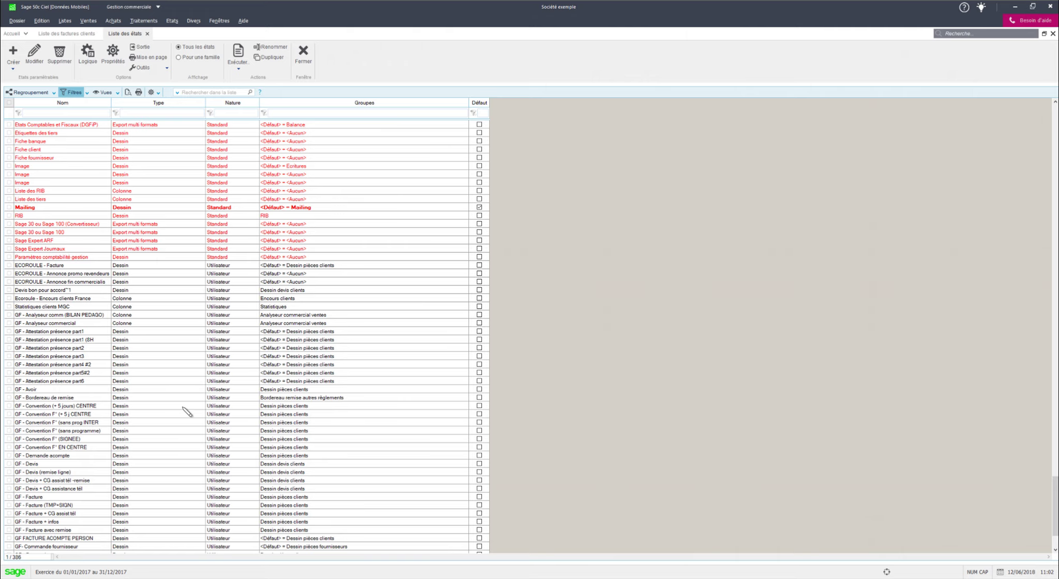
scroll(136, 384, up, 5)
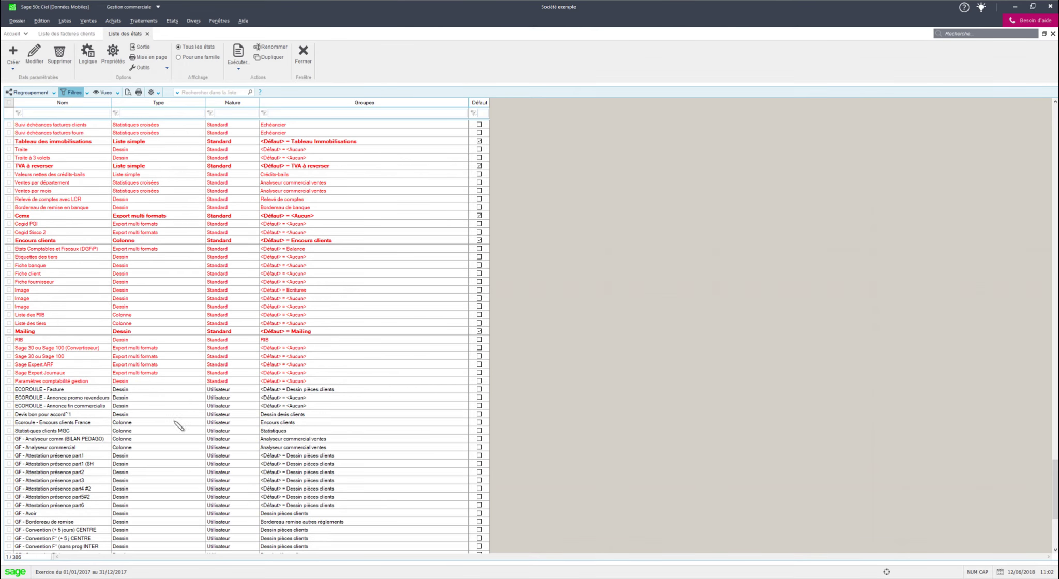
scroll(175, 421, up, 5)
Step: Filter the report list by the name FORMAT and select Format A4 in the group "<Défaut> = Dessin pièces clients"
click(59, 113)
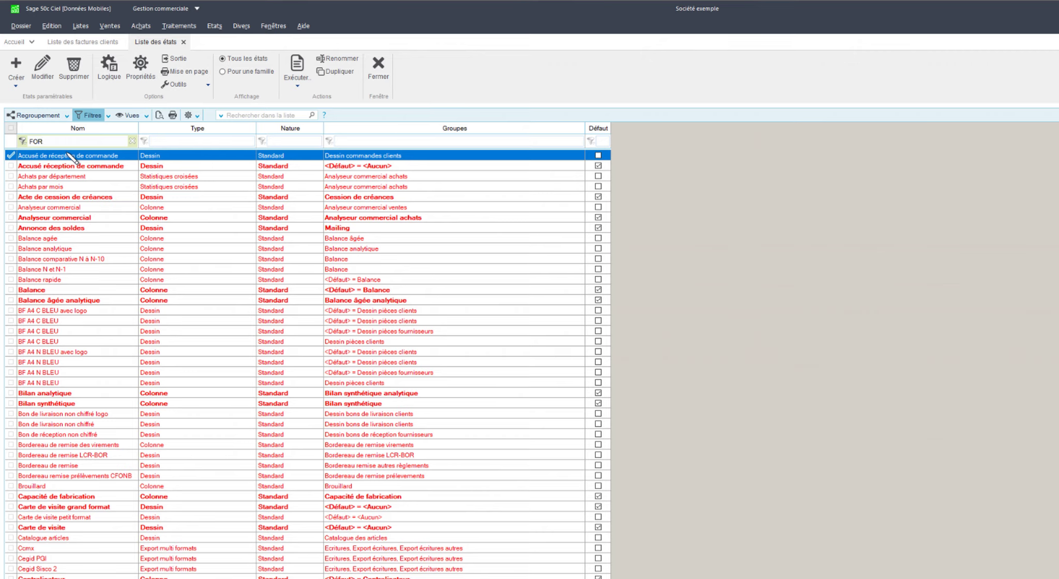
key(Return)
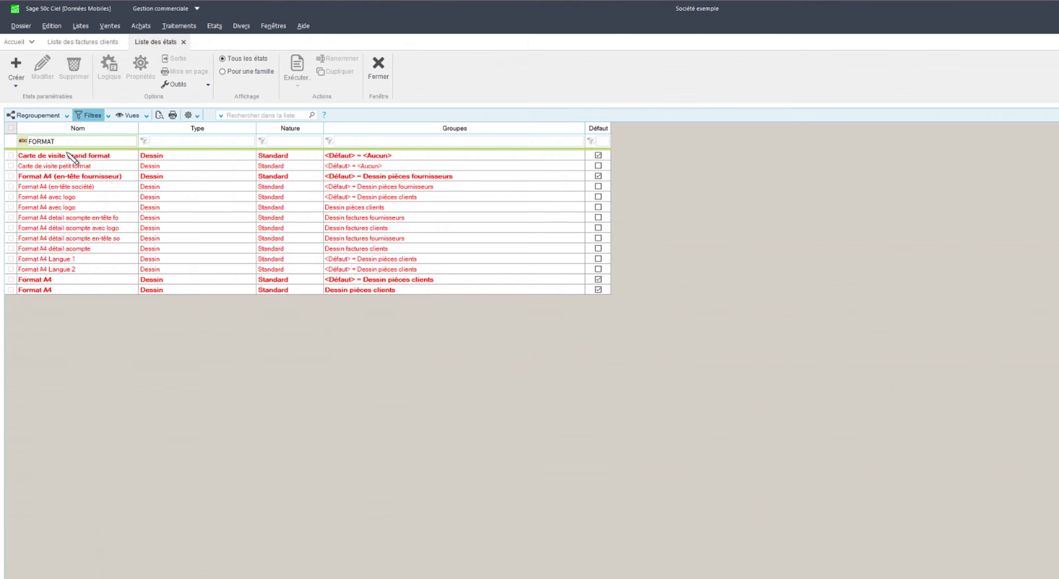
click(91, 291)
click(99, 280)
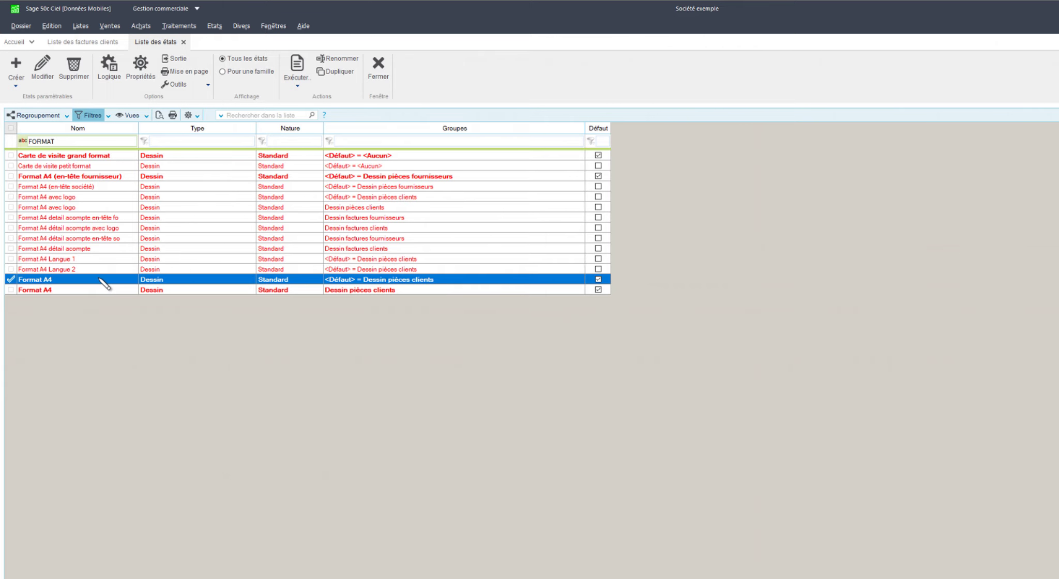
Step: Try to duplicate the standard Format A4 report, then cancel at the request for a name
double_click(101, 280)
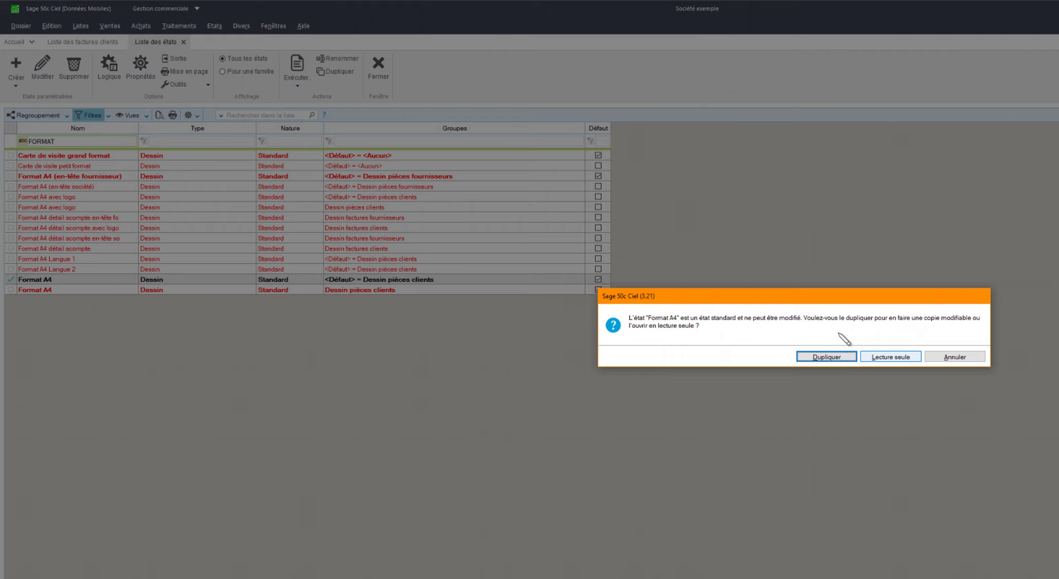
click(817, 358)
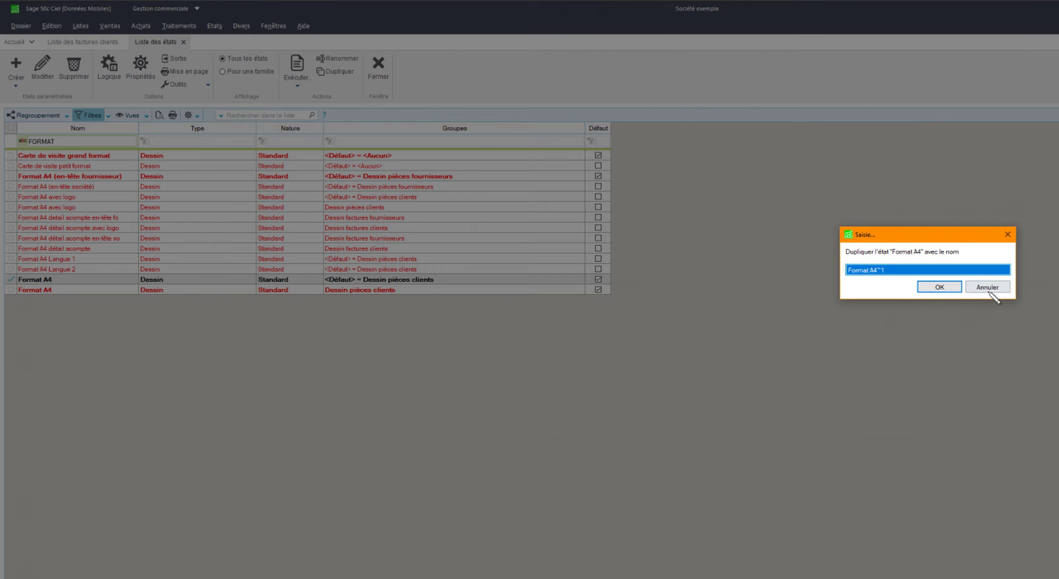
click(988, 287)
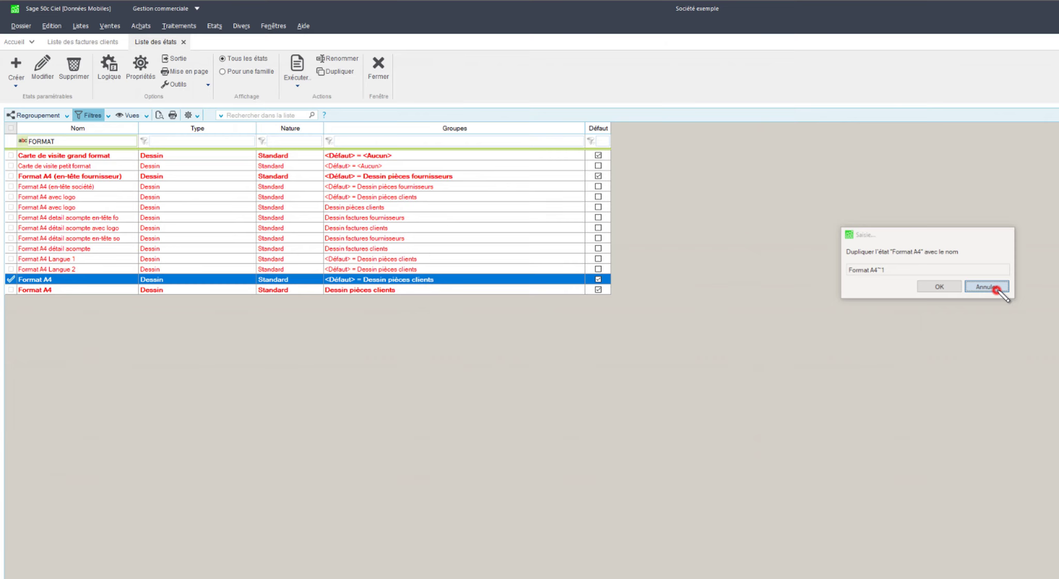
Step: Clear the name filter and open the user report GF - Facture for editing
click(132, 140)
scroll(194, 576, down, 20)
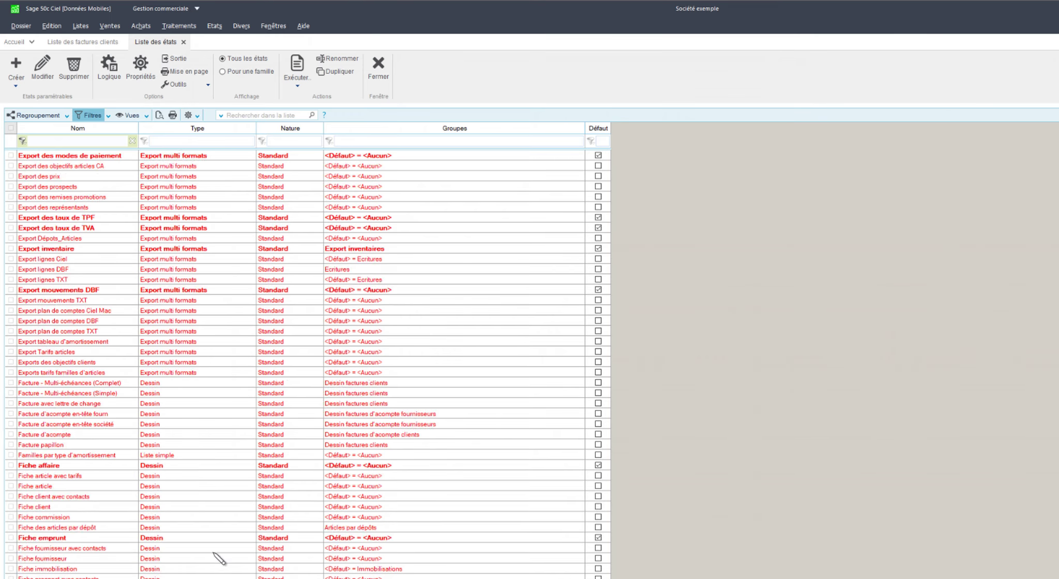
scroll(214, 552, down, 12)
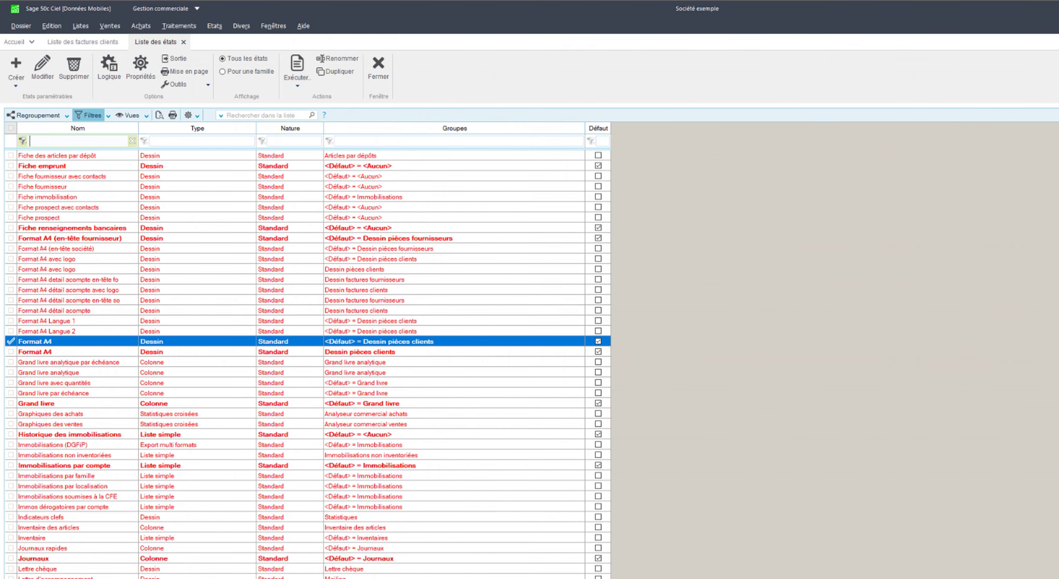
scroll(308, 362, down, 18)
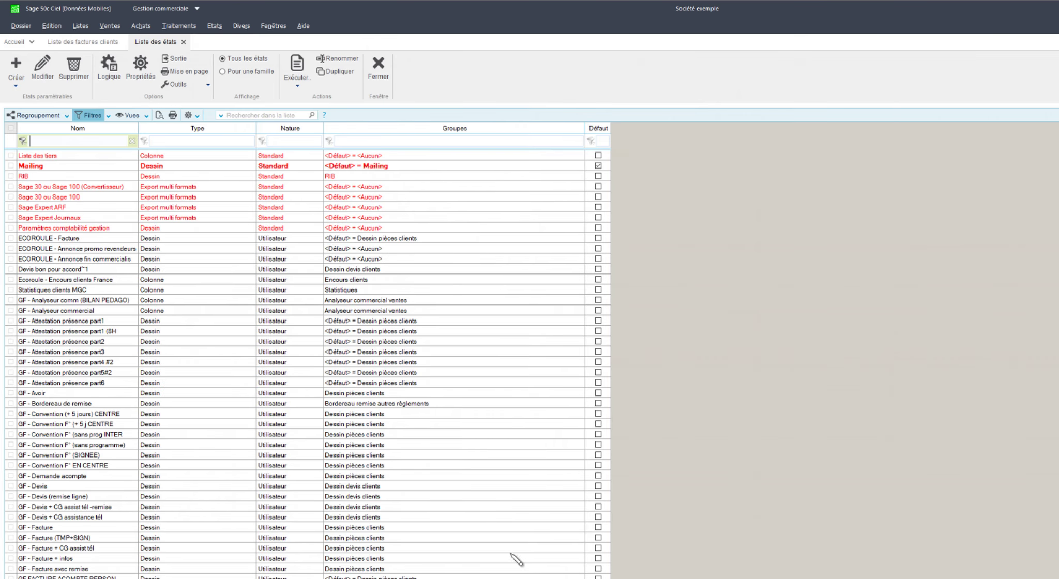
double_click(63, 527)
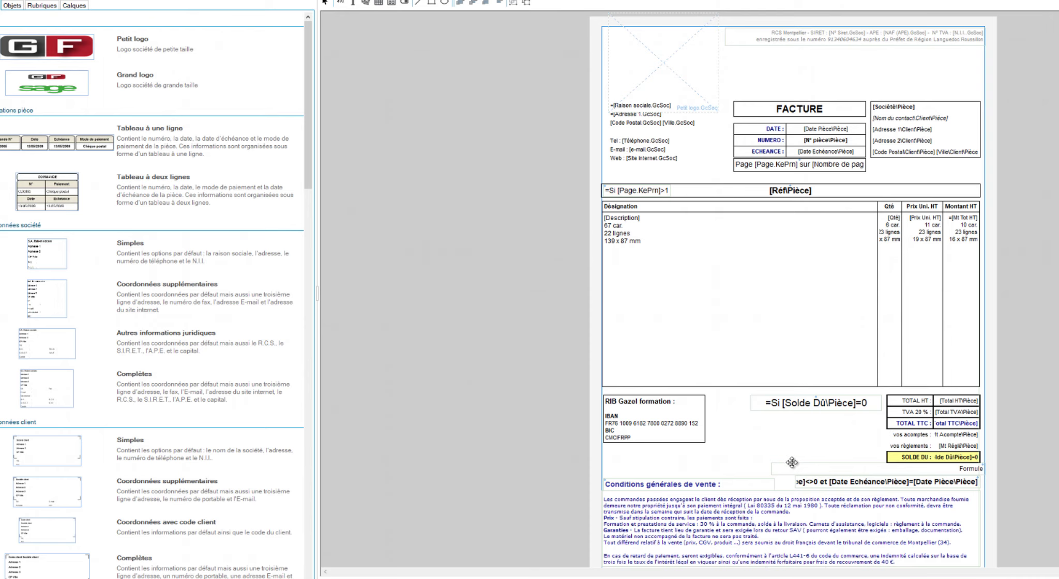
Step: Select the article columns, the RIB block and the logo area in turn to examine the invoice layout's objects
click(799, 230)
click(654, 410)
click(692, 65)
Step: Try adding a line JFHJHJFG below FACTURE in the invoice title text, then discard the edit
click(809, 111)
double_click(809, 110)
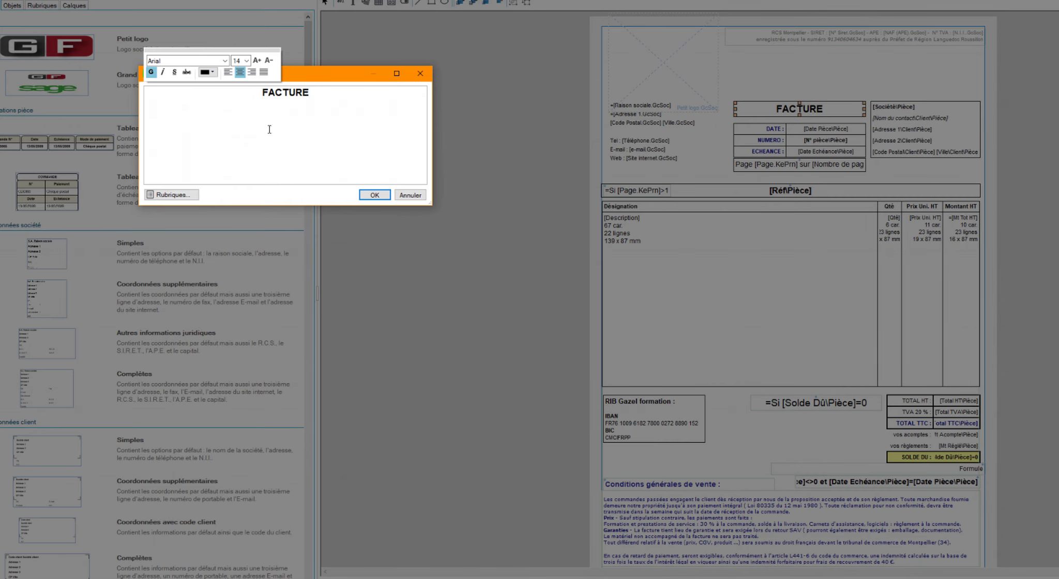
drag(336, 72, 386, 154)
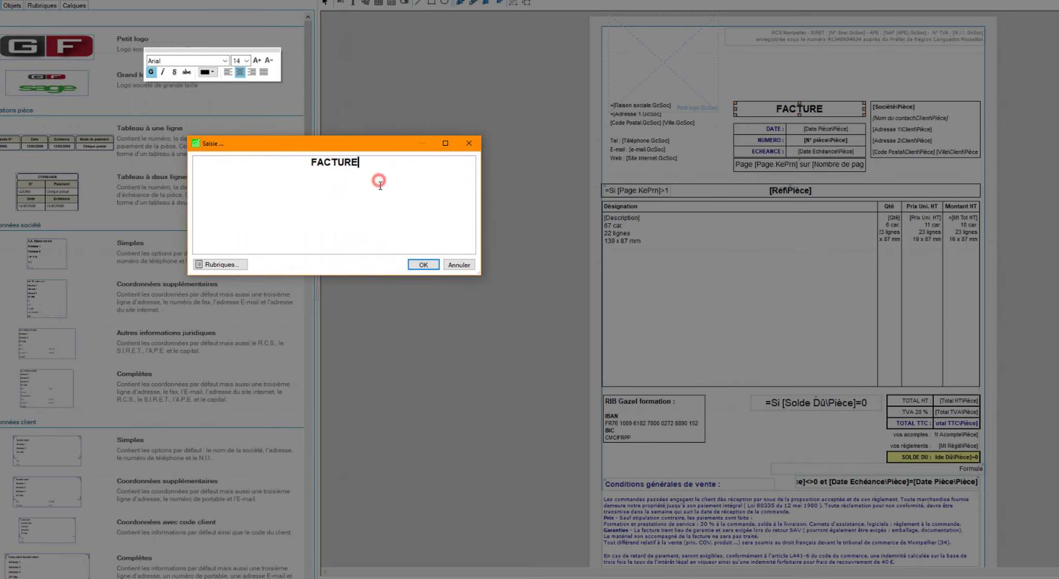
key(Return)
text(JFHJHJFG)
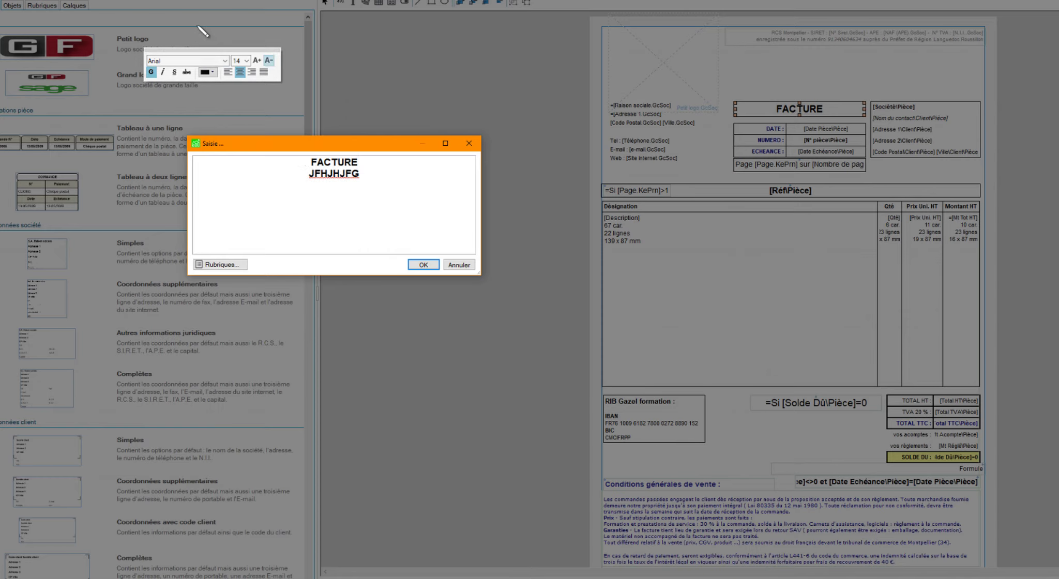
drag(231, 51, 362, 115)
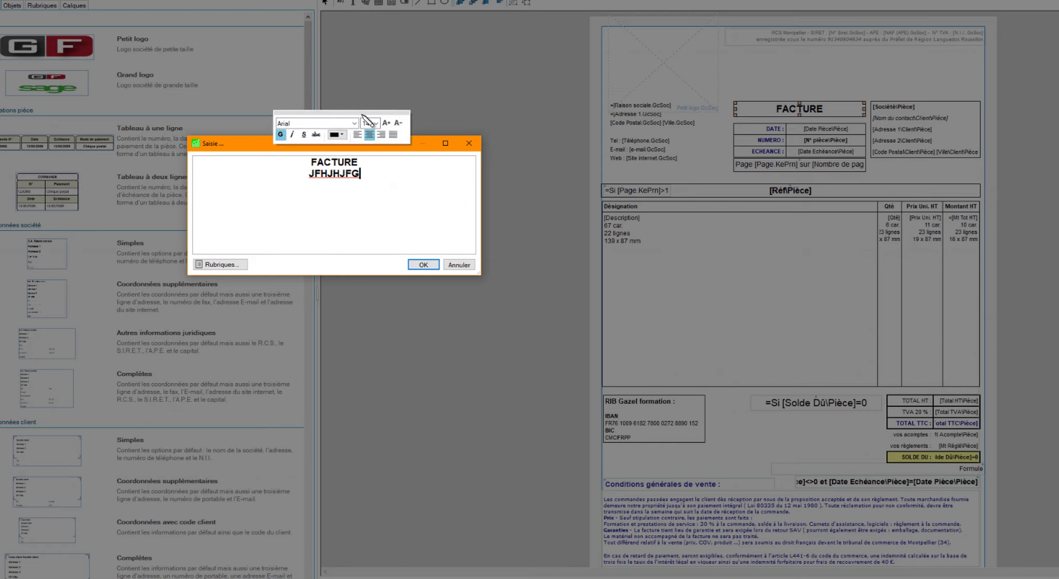
click(471, 267)
Step: Open the date, number and due-date table below the invoice title, enlarge its editor and examine the DATE label cell
click(822, 142)
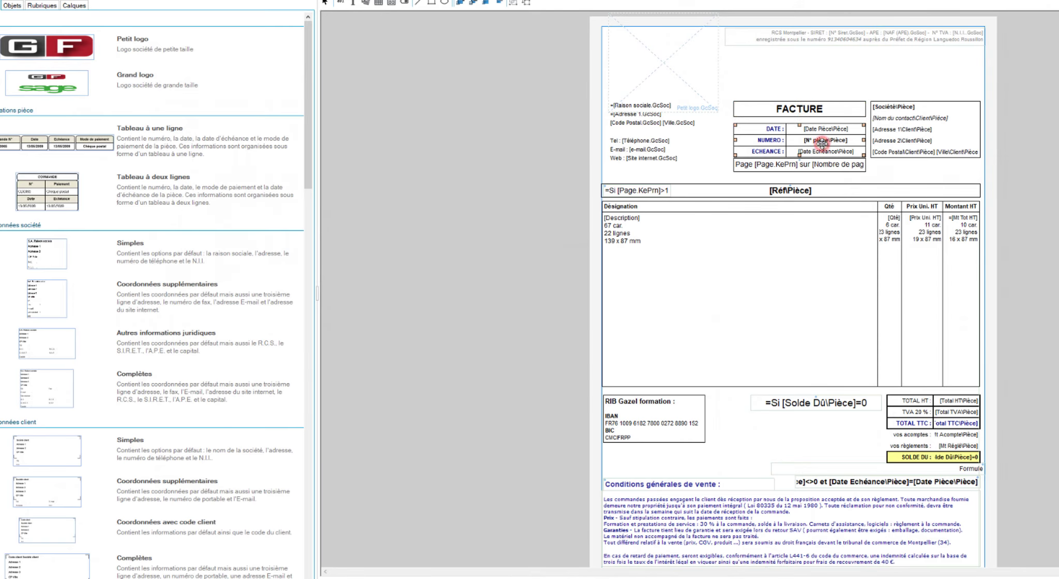
double_click(823, 142)
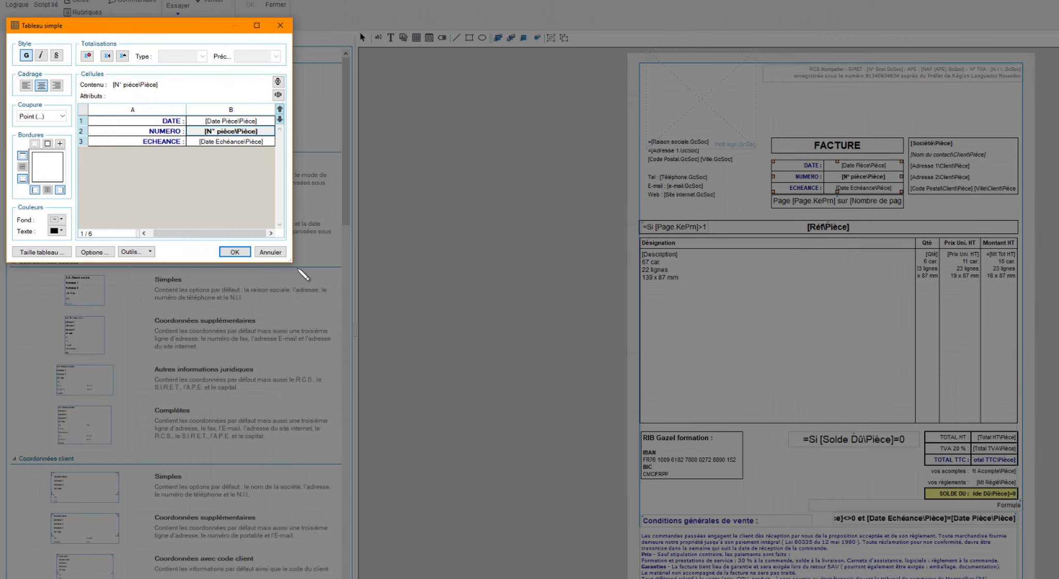
drag(288, 265, 486, 307)
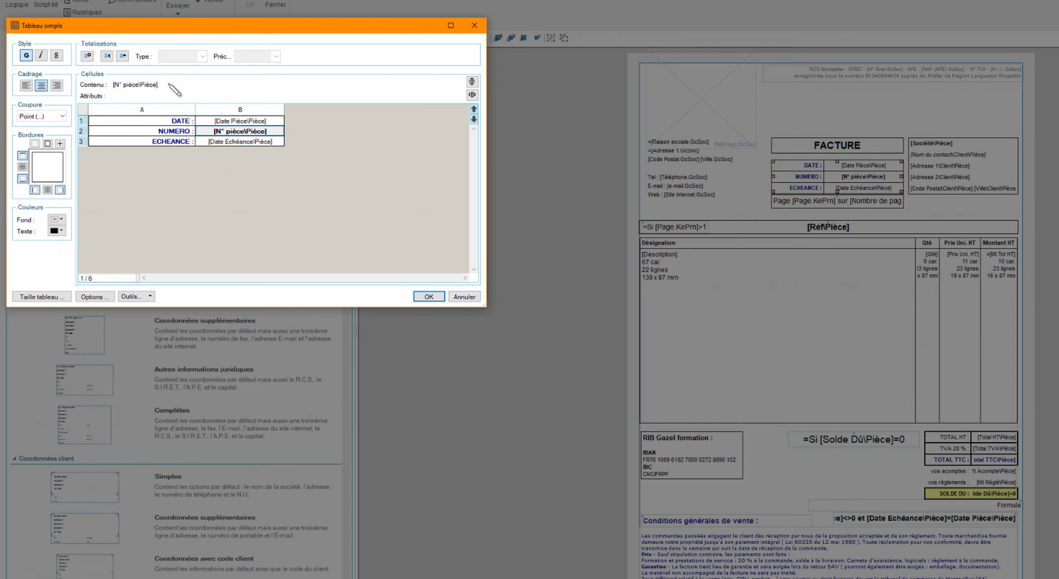
click(151, 121)
double_click(151, 121)
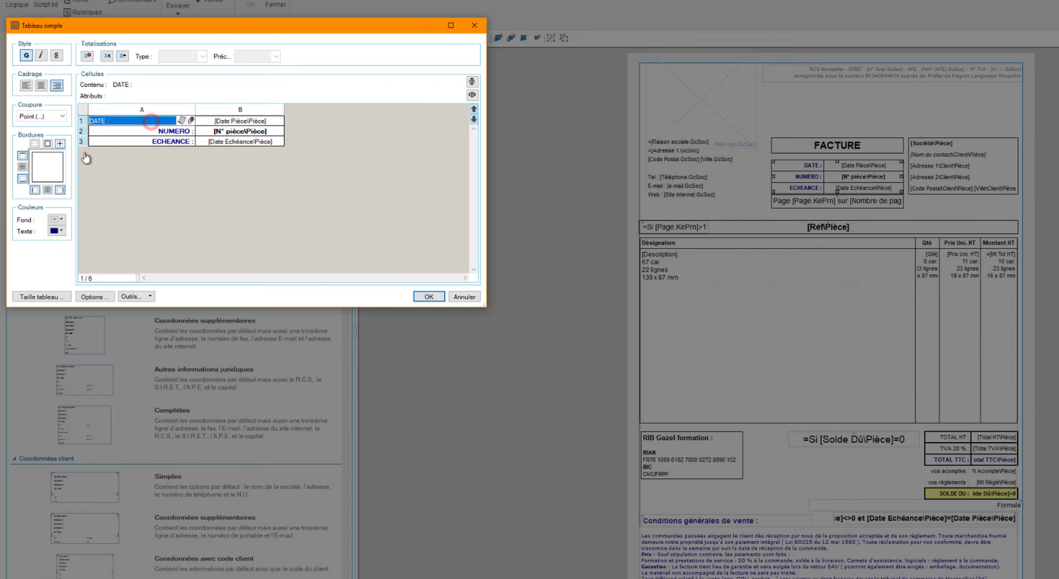
Step: Examine the value formula of the date cell and the fields available for insertion, then close everything without changes
click(243, 123)
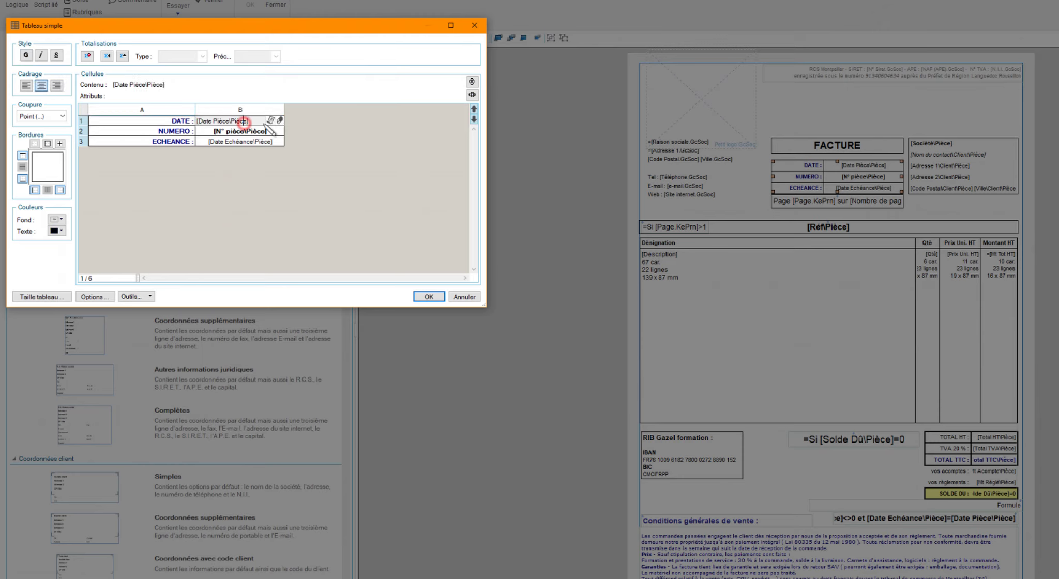
click(276, 122)
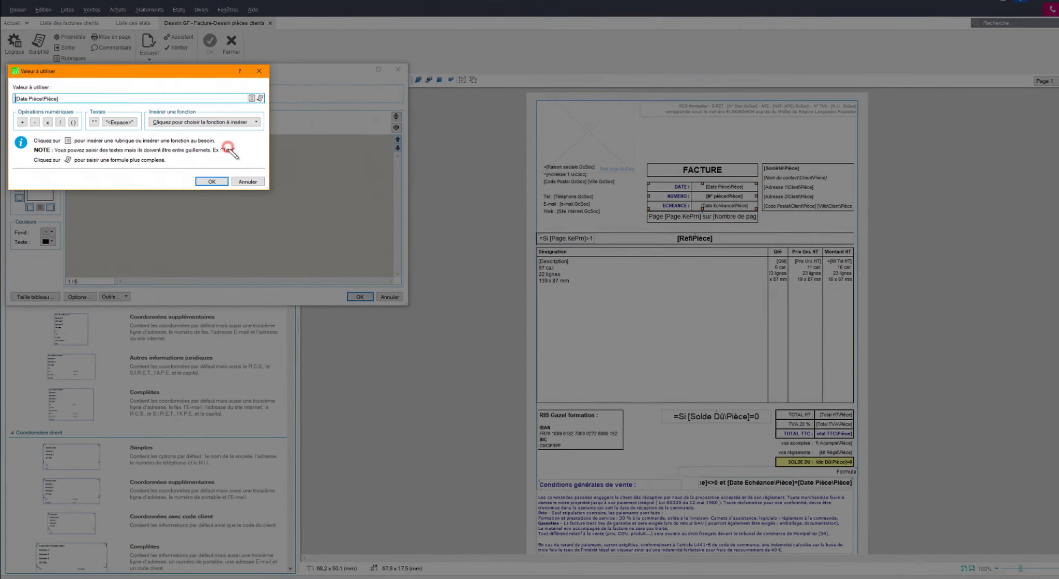
click(242, 105)
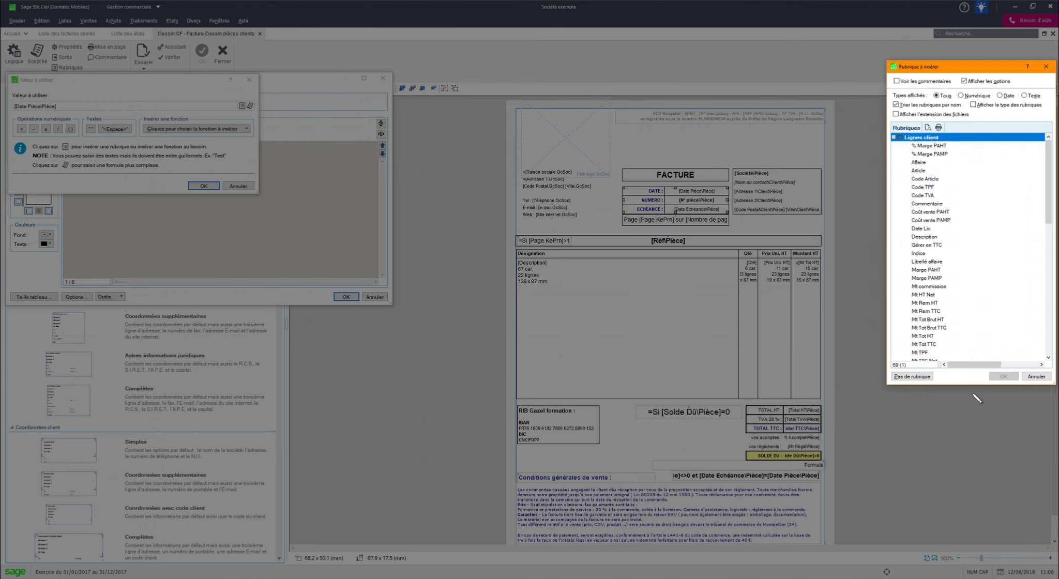
click(1037, 376)
click(243, 185)
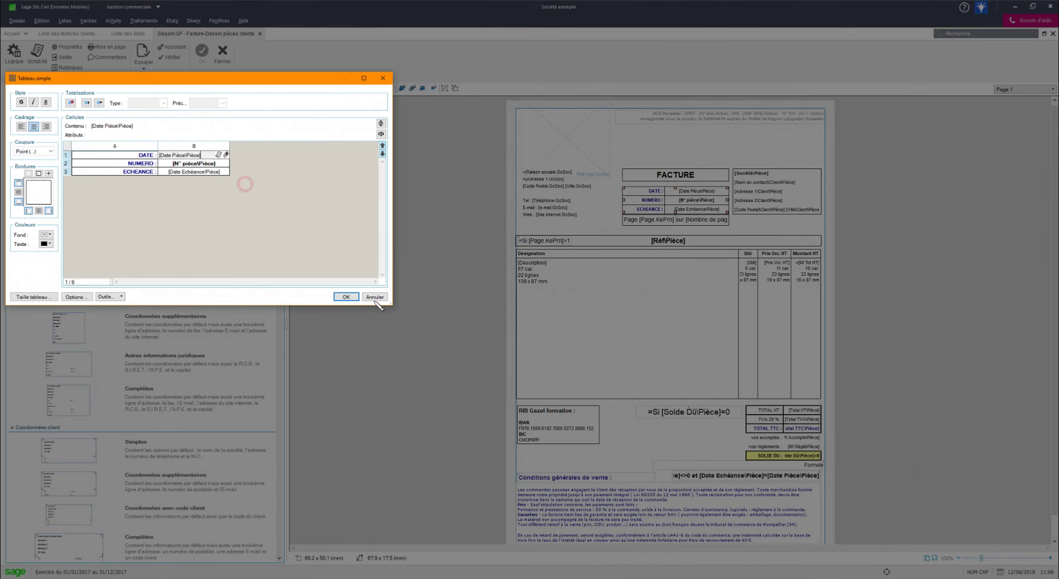
click(369, 296)
Step: Examine the column definitions of the invoice's article lines object and close them without changes
click(636, 273)
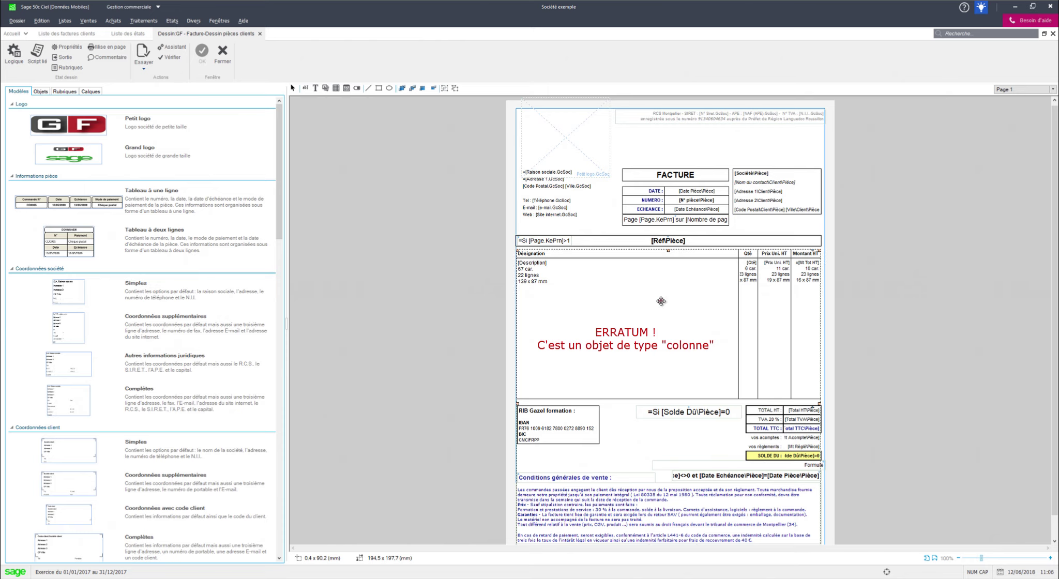
double_click(661, 302)
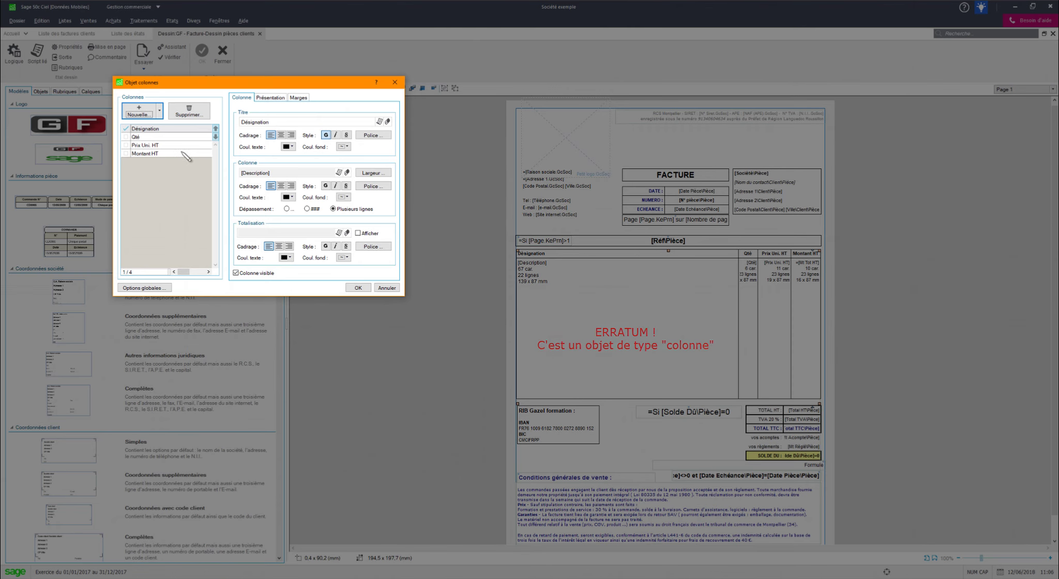
click(387, 288)
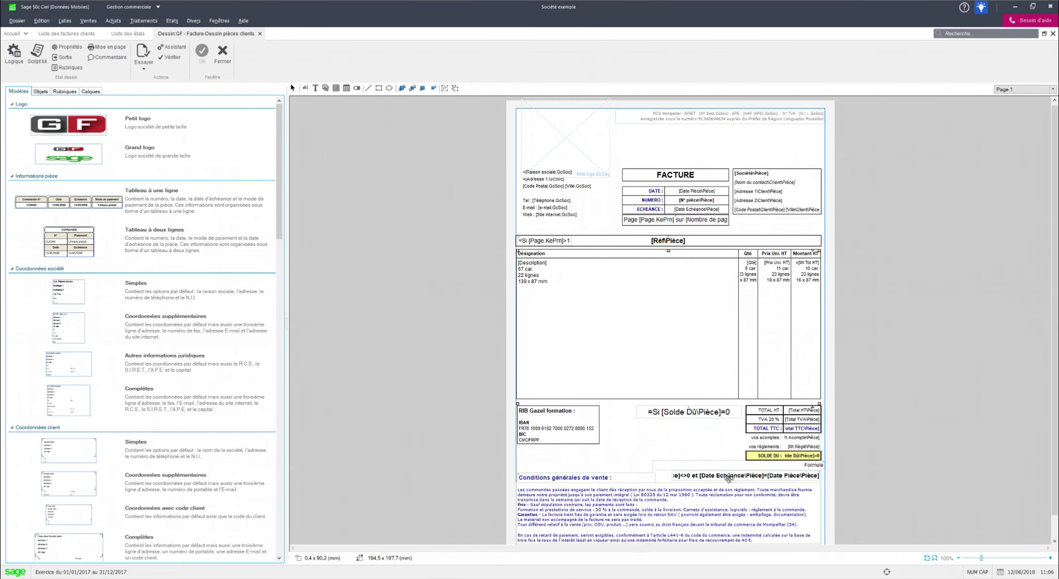
double_click(727, 477)
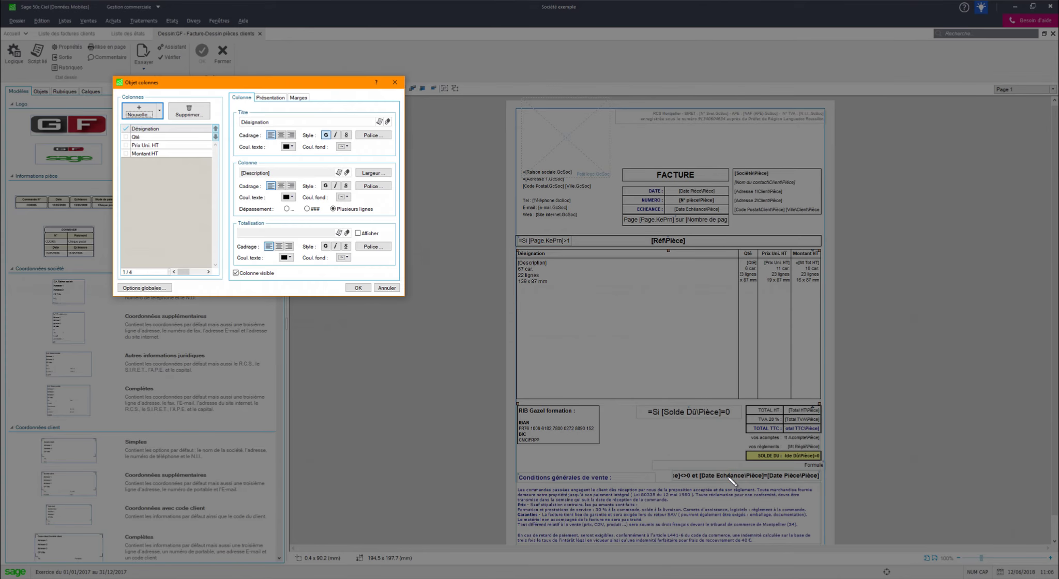
click(387, 289)
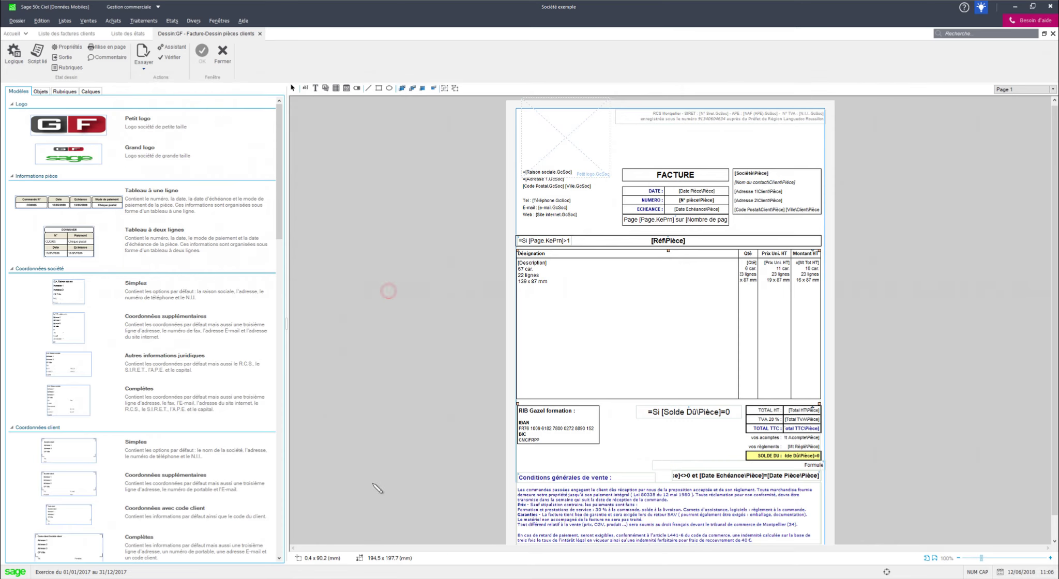
Step: Lock the article columns object and select the conditional Solde Dû text just above the terms of sale
click(604, 362)
click(40, 91)
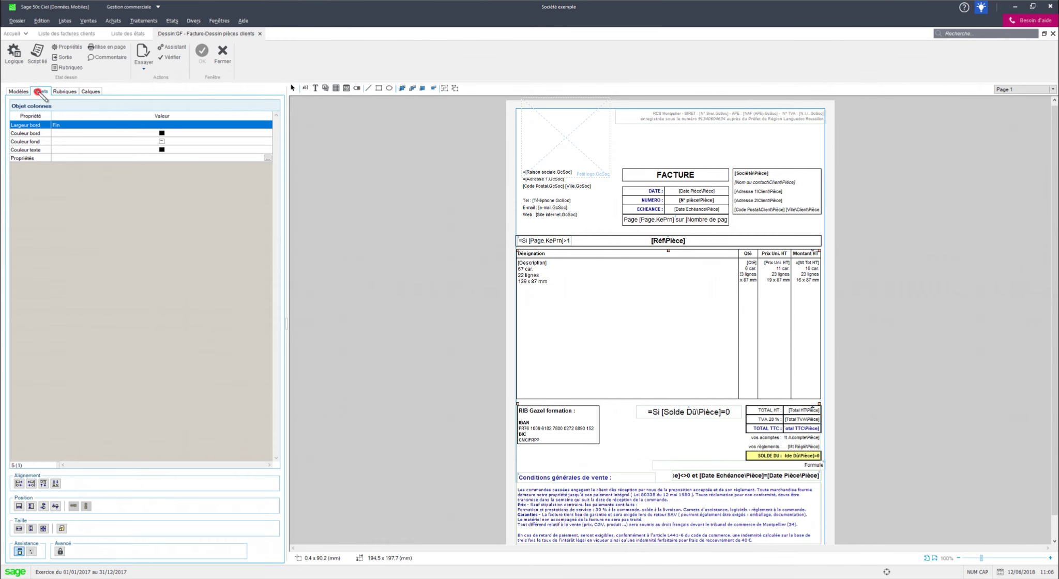
click(60, 551)
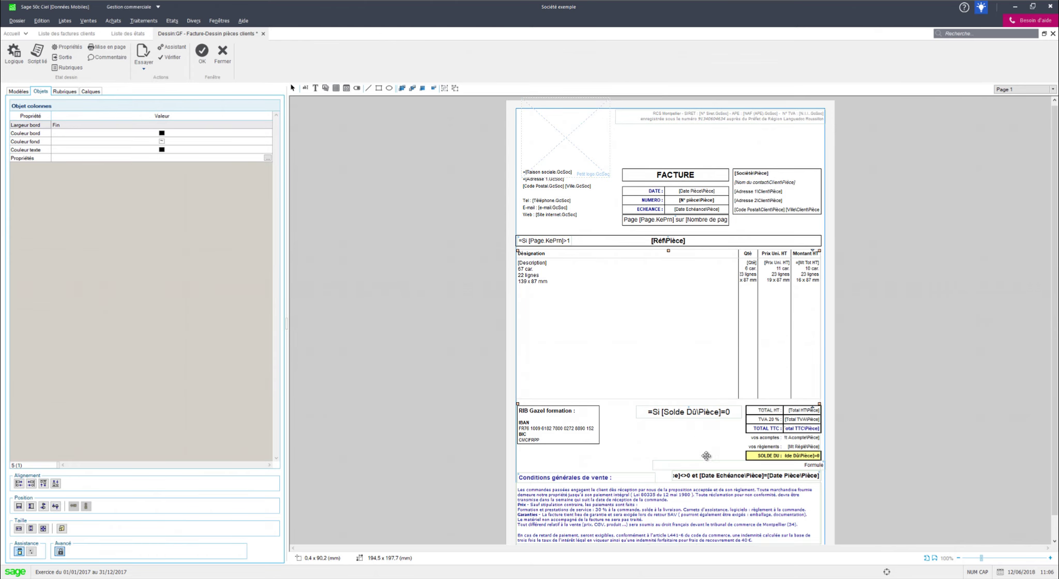
click(720, 478)
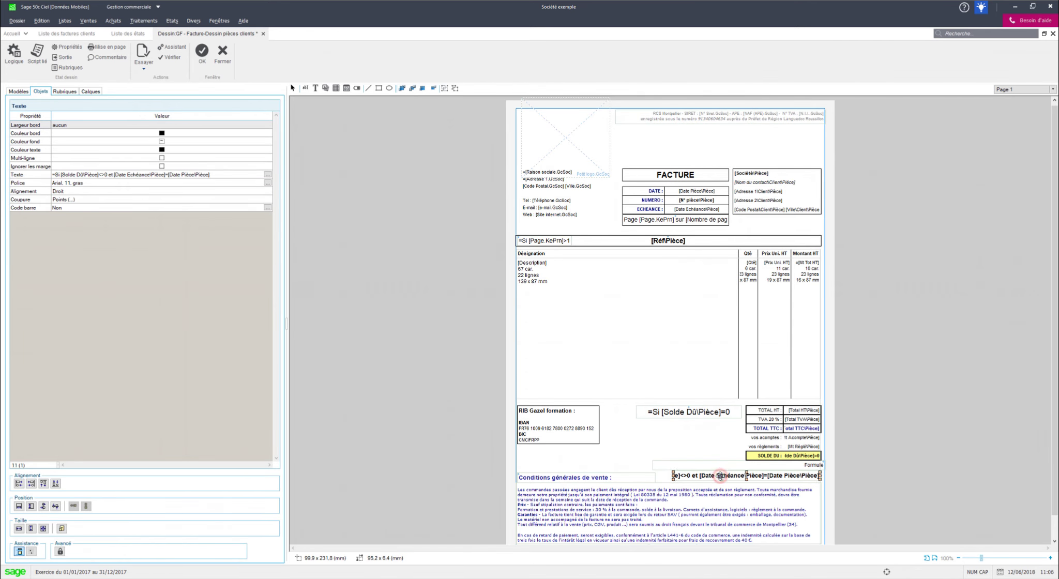
Step: Open the script of the conditional Solde Dû text above the terms of sale, examine its conditions and close it without changes
double_click(719, 477)
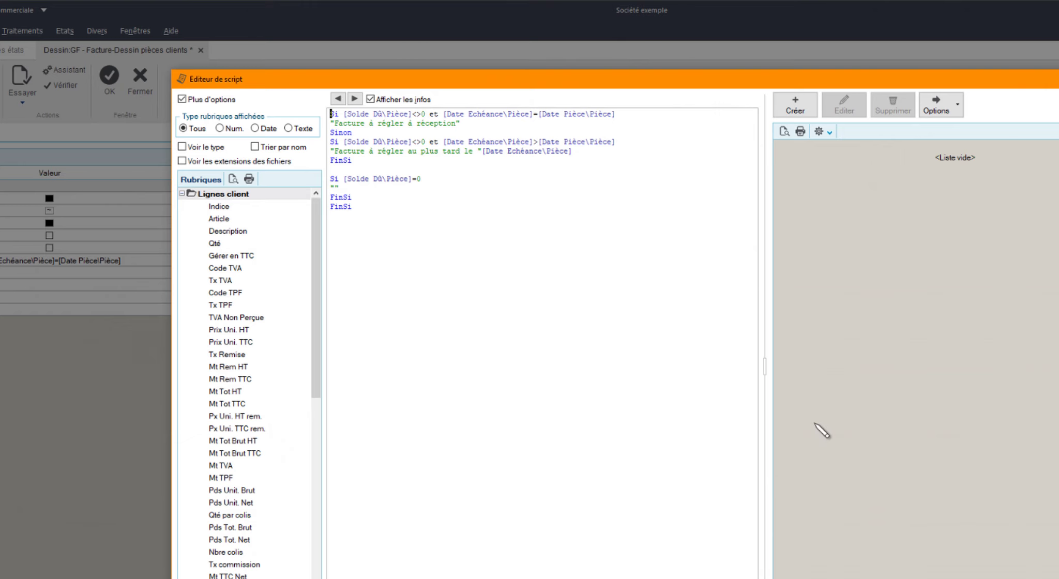
key(Escape)
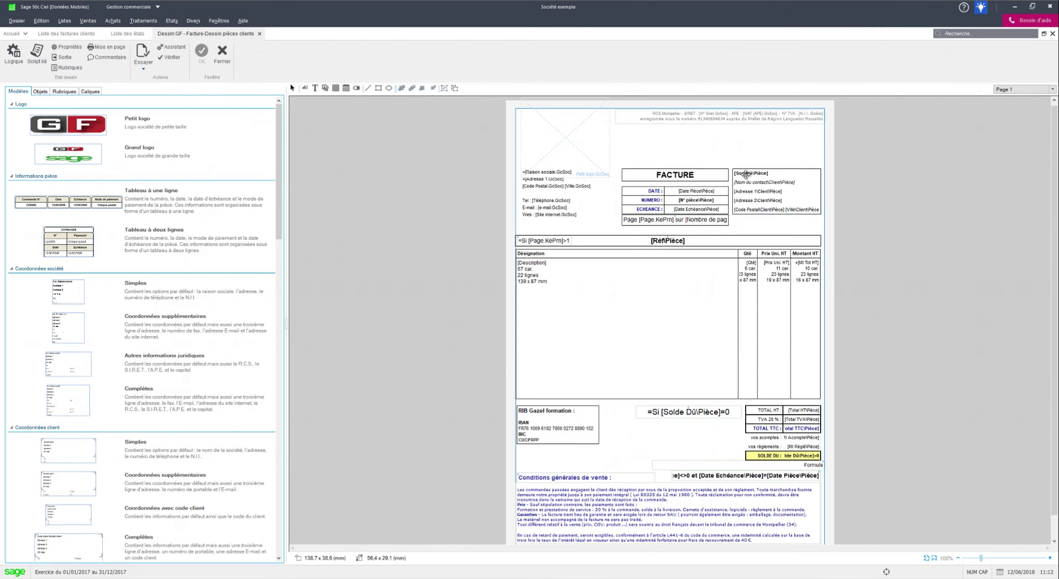
Step: Locate the contact name line in the invoice's client address block, and open the ASS. RELAIS FEMMES record from the client list
click(797, 183)
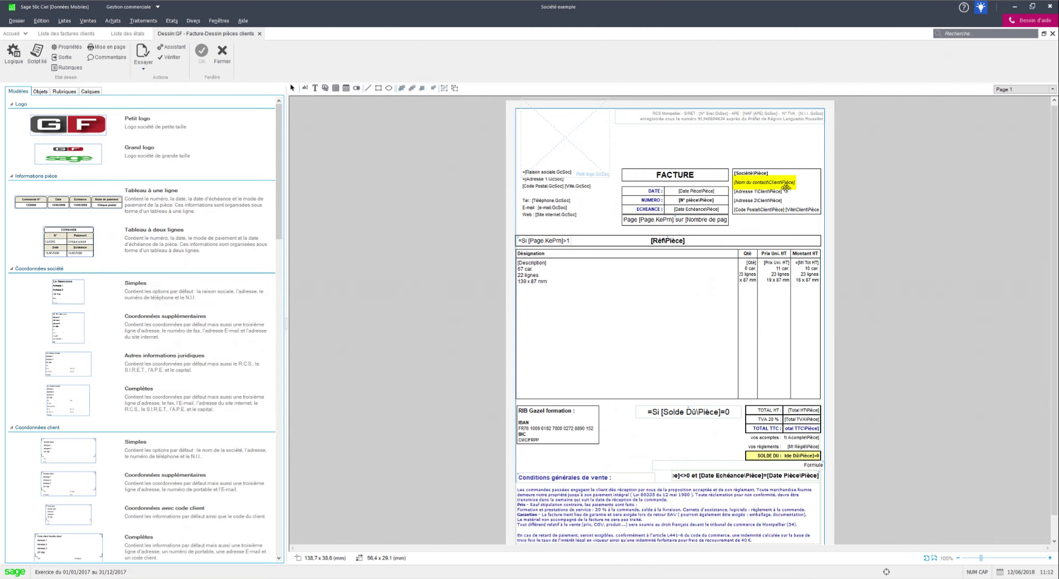
click(64, 21)
click(69, 32)
double_click(150, 175)
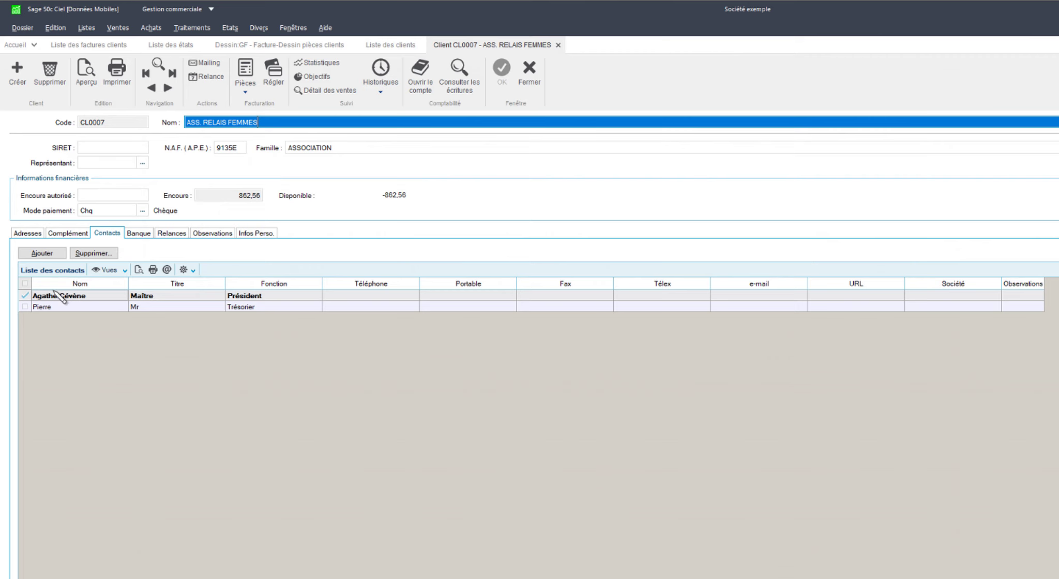
Step: Examine the Président and Trésorier entries among the client's contacts, and close the client record and the client list
click(171, 308)
click(171, 295)
click(135, 365)
click(471, 65)
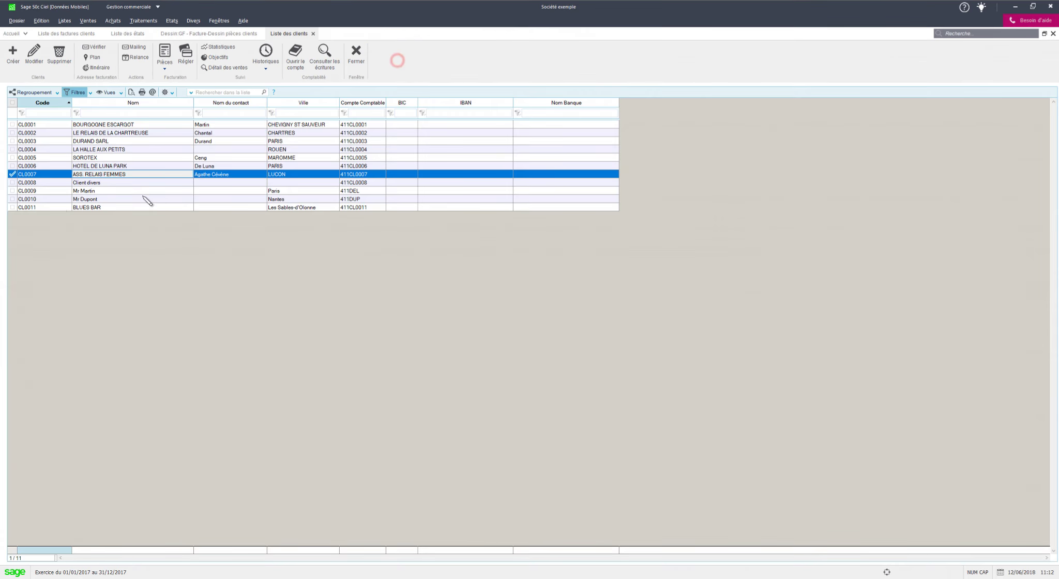
click(357, 57)
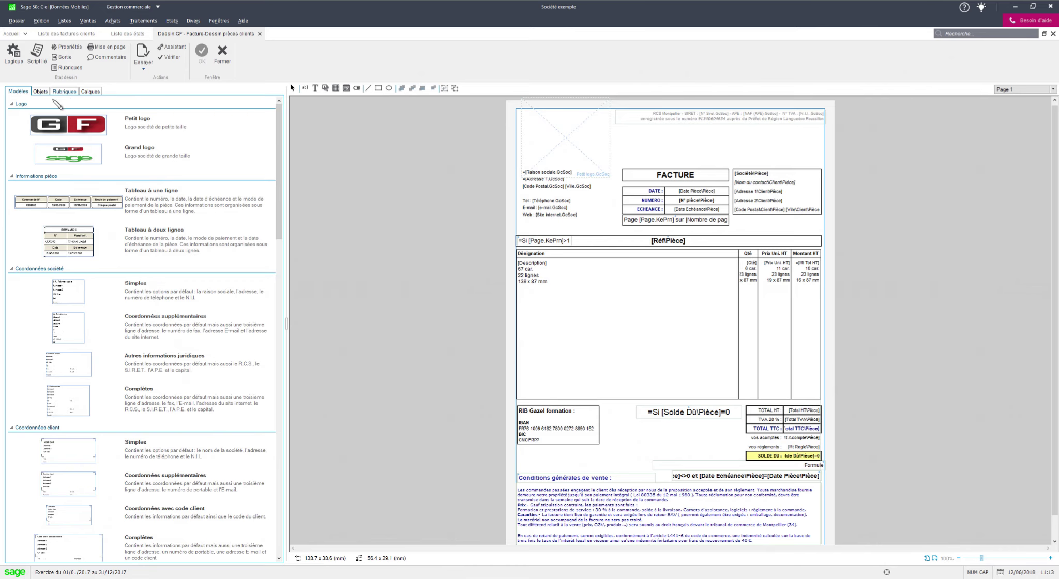
Step: Place the Type de pièce field from Pièces clients (Pièce) below the company's web address on the invoice and save the template
click(62, 92)
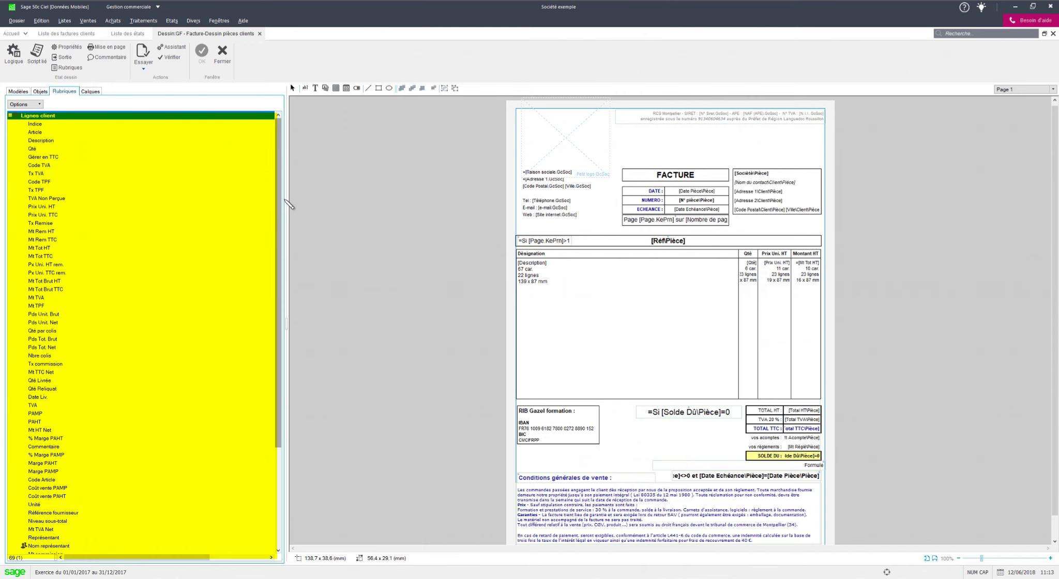
drag(279, 206, 220, 430)
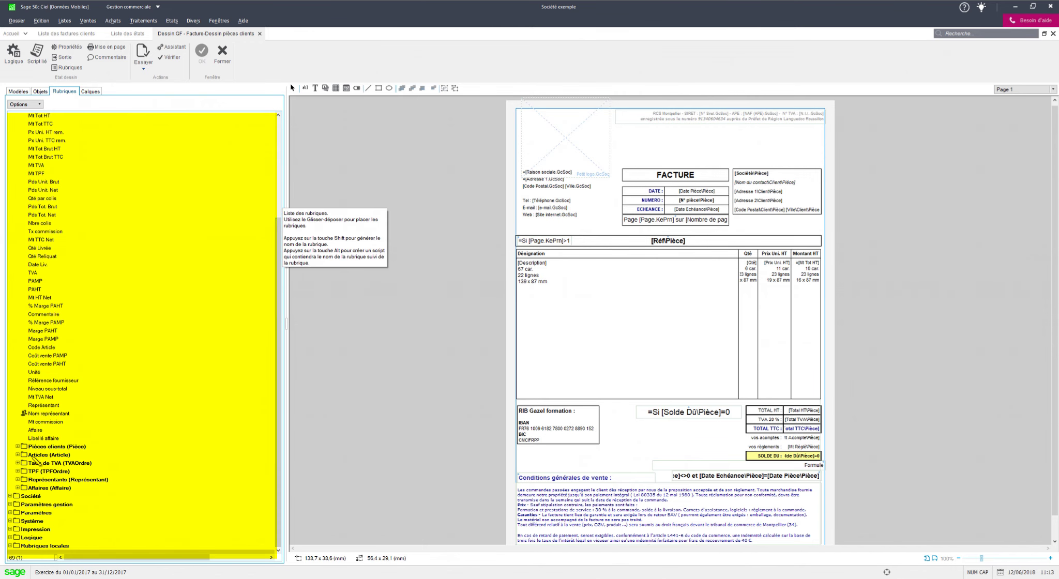
click(17, 446)
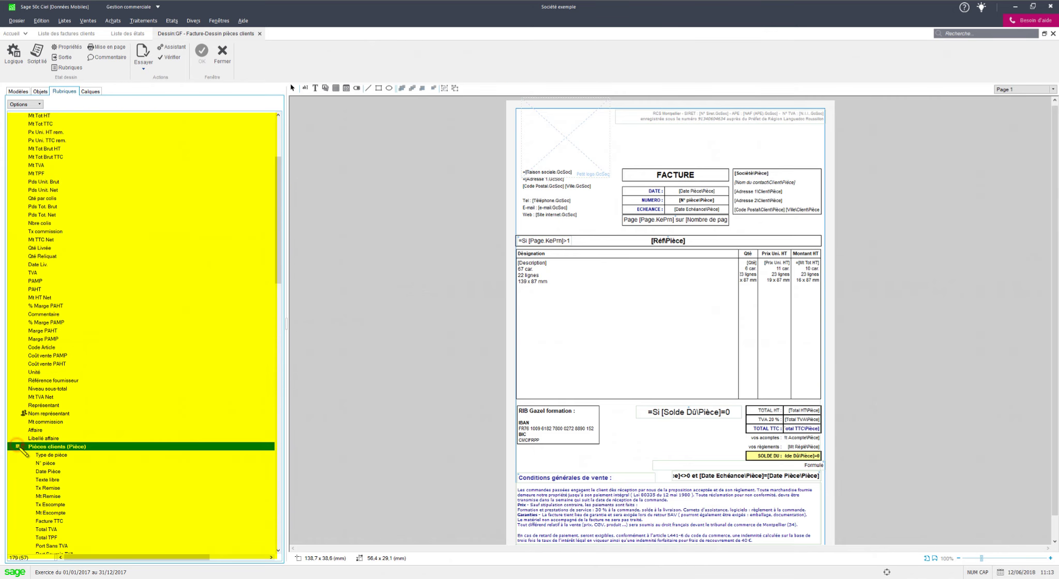
click(60, 454)
drag(62, 454, 587, 225)
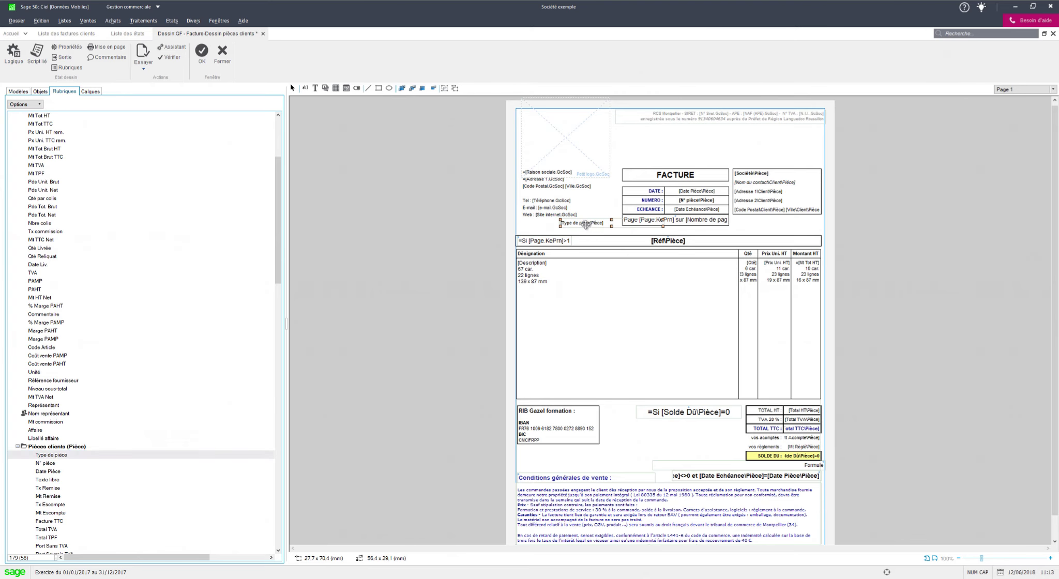
key(ctrl+s)
Step: Preview the selected ASS. RELAIS FEMMES invoice with the GF - Facture template without validating it, and close the preview
click(67, 33)
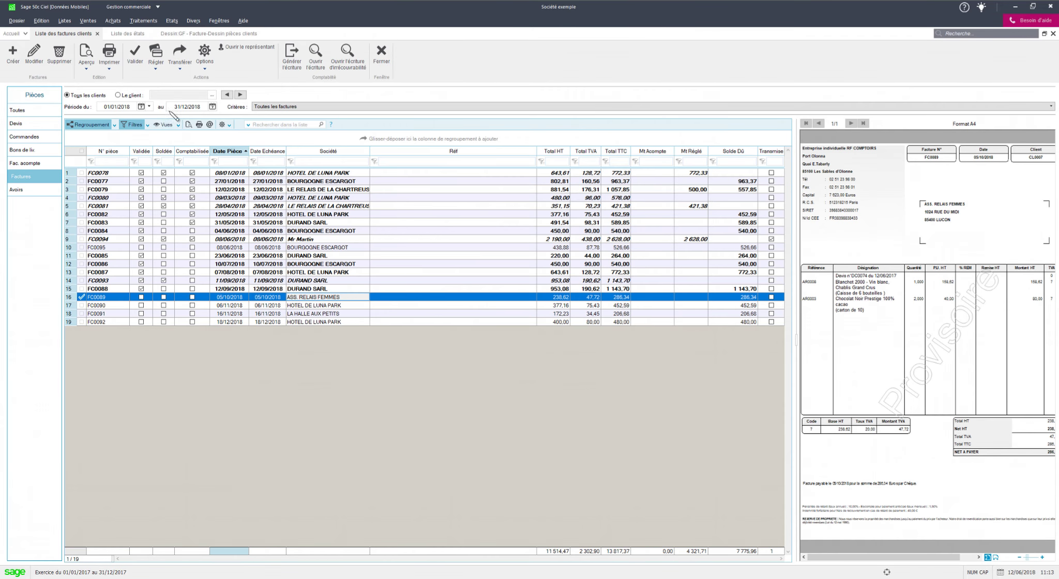
click(80, 73)
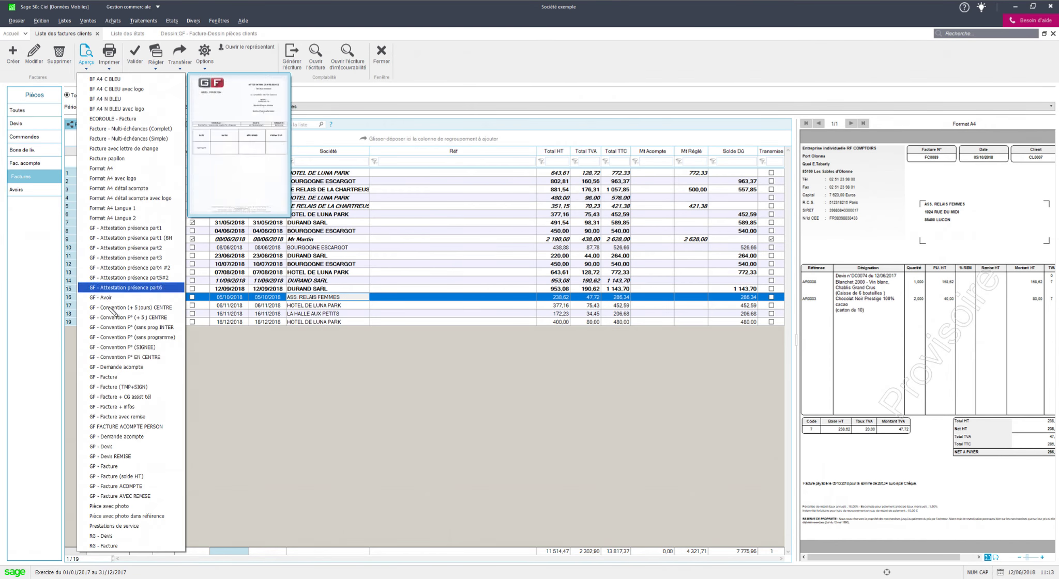
click(114, 376)
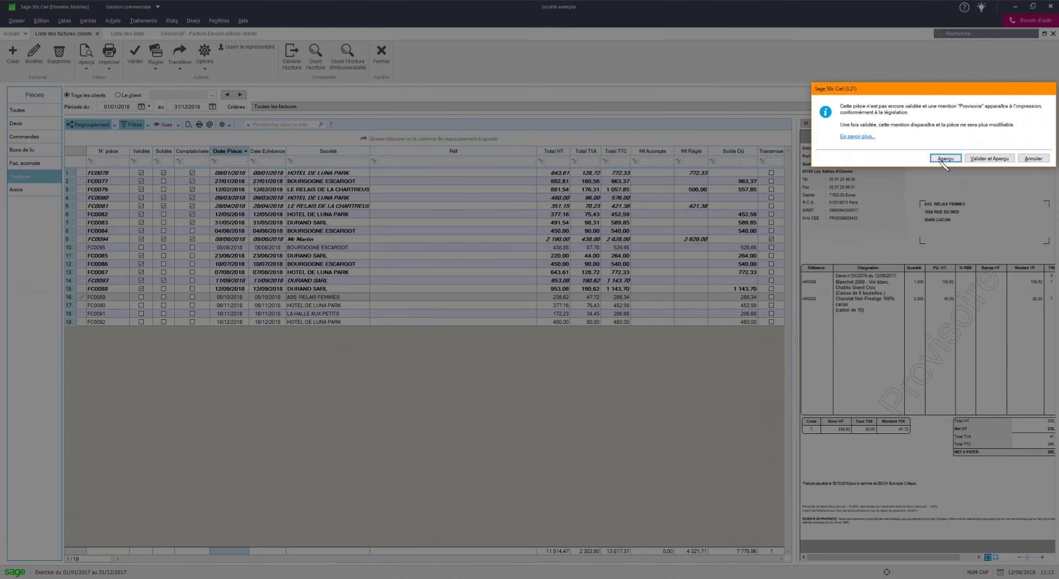
click(944, 158)
scroll(338, 395, down, 1)
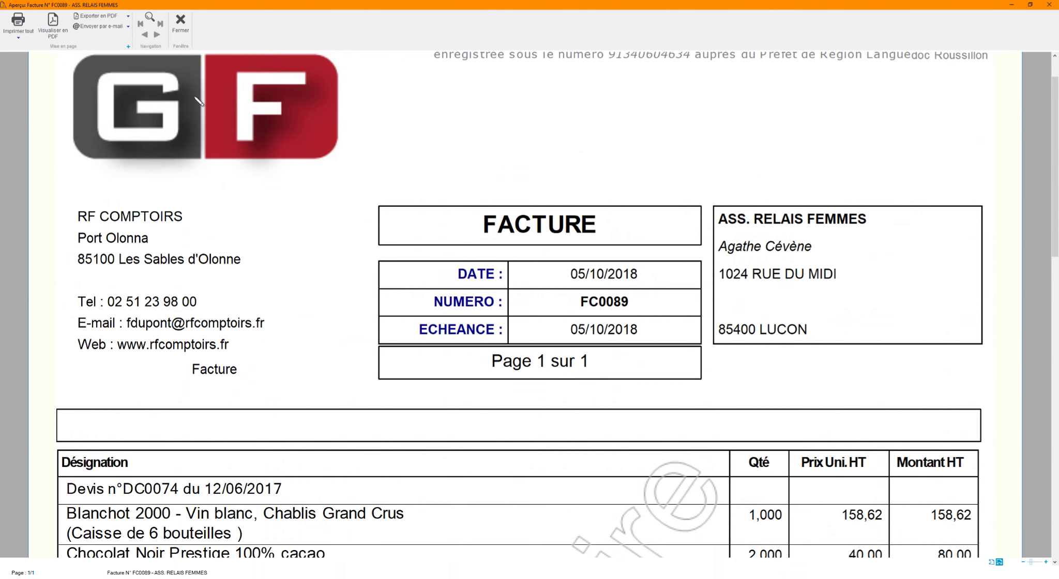
click(180, 22)
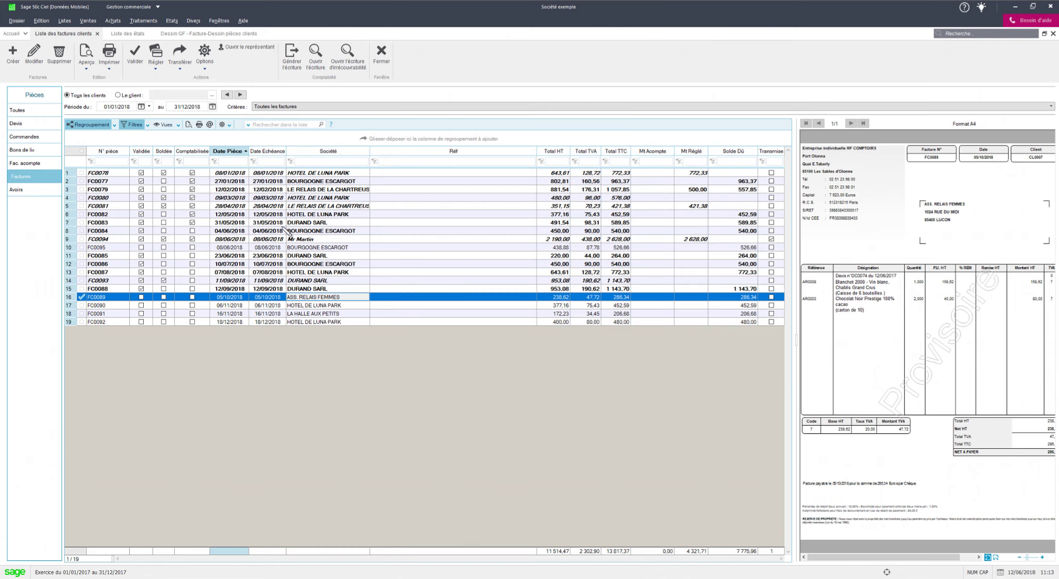
Step: Return to the GF - Facture template design and delete the Type de pièce field below the company details
click(202, 34)
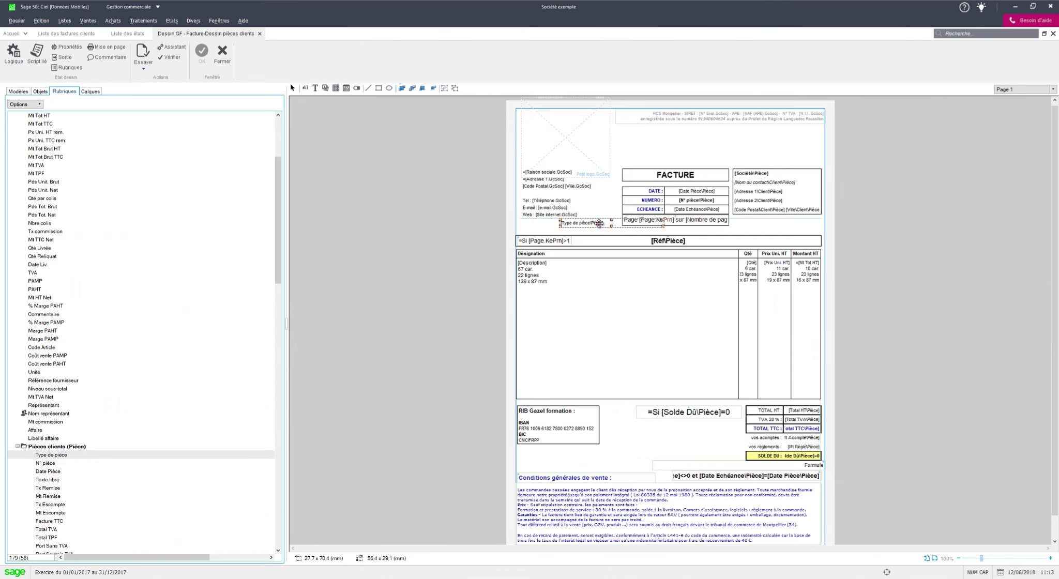
key(Delete)
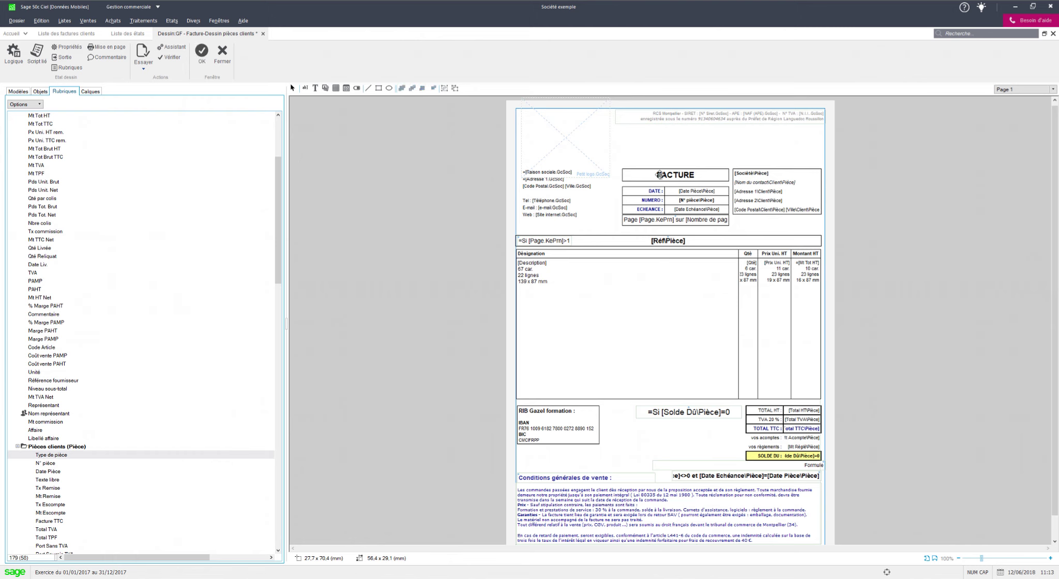
Step: Open the client address table and delete its [Nom du contact\Client\Pièce] row
click(785, 182)
double_click(785, 182)
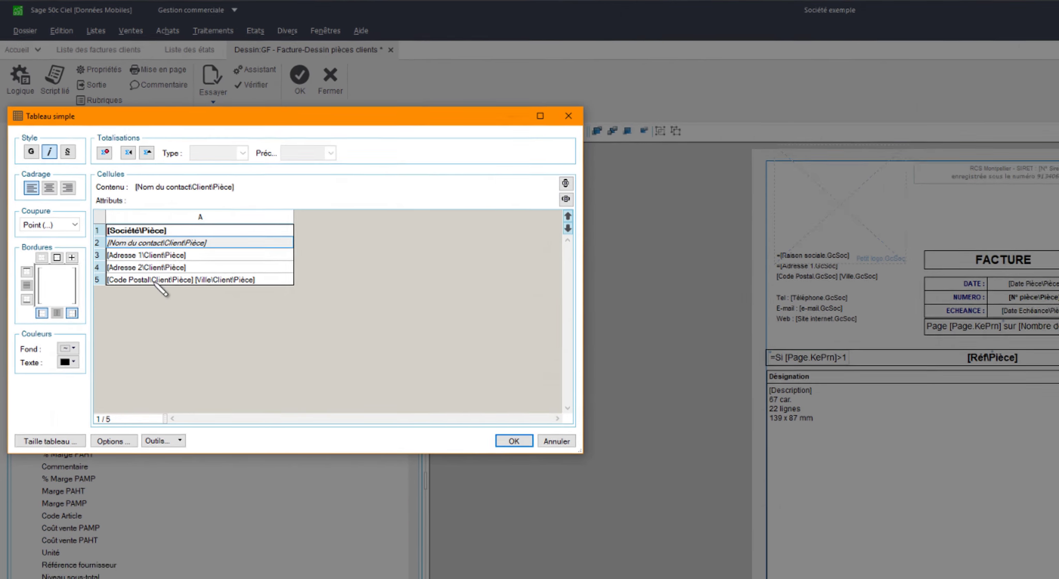
click(221, 242)
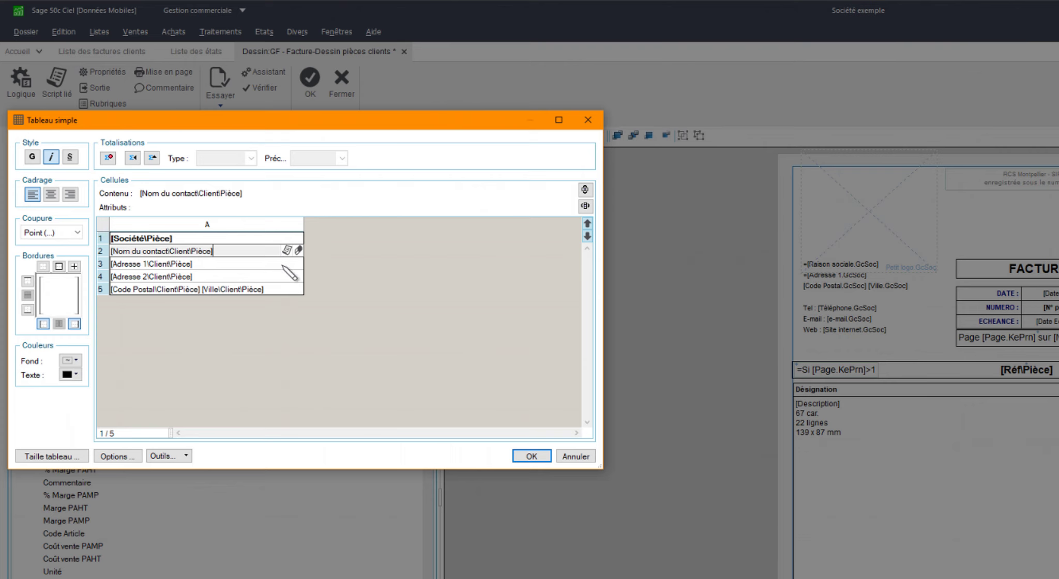
double_click(260, 255)
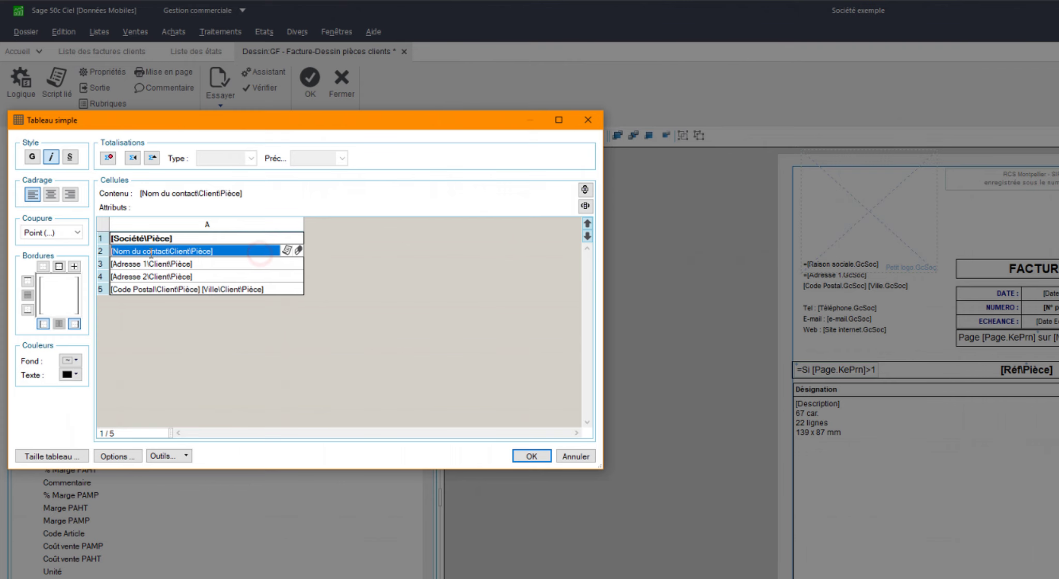
click(195, 274)
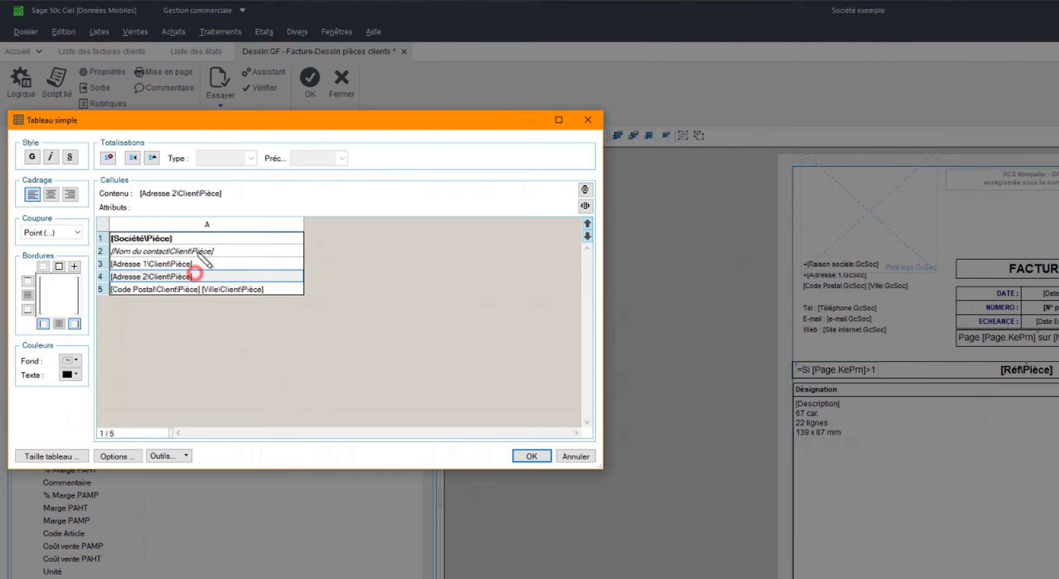
right_click(199, 250)
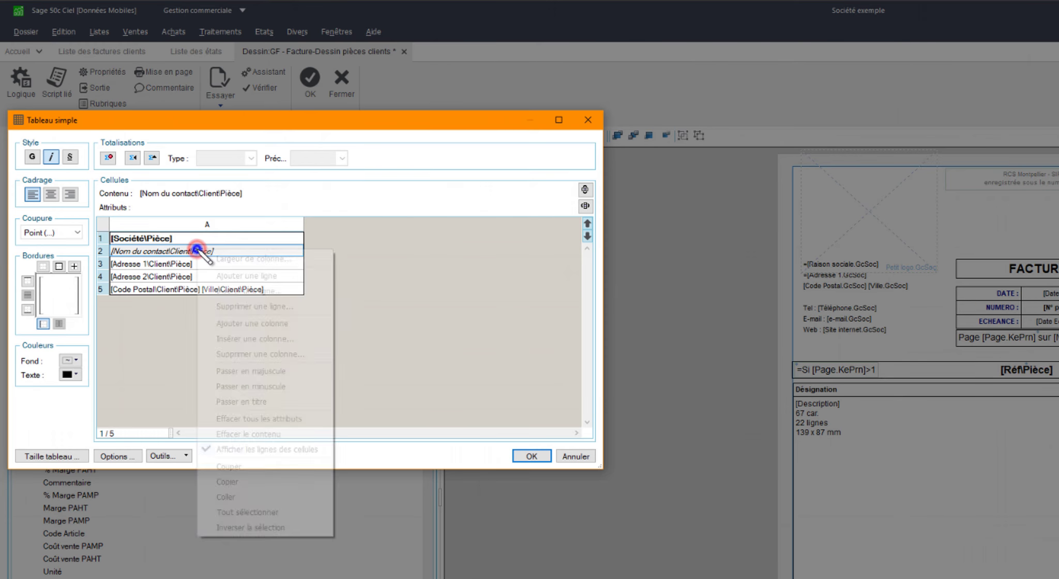
click(246, 307)
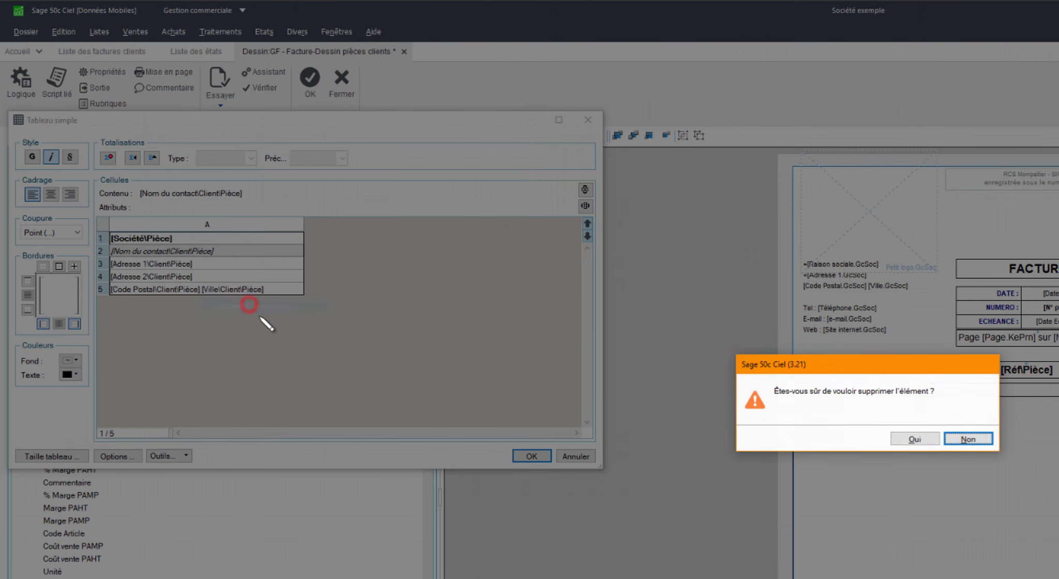
click(915, 439)
Step: Insert an empty row above the Adresse 1 row of the client address table
click(137, 252)
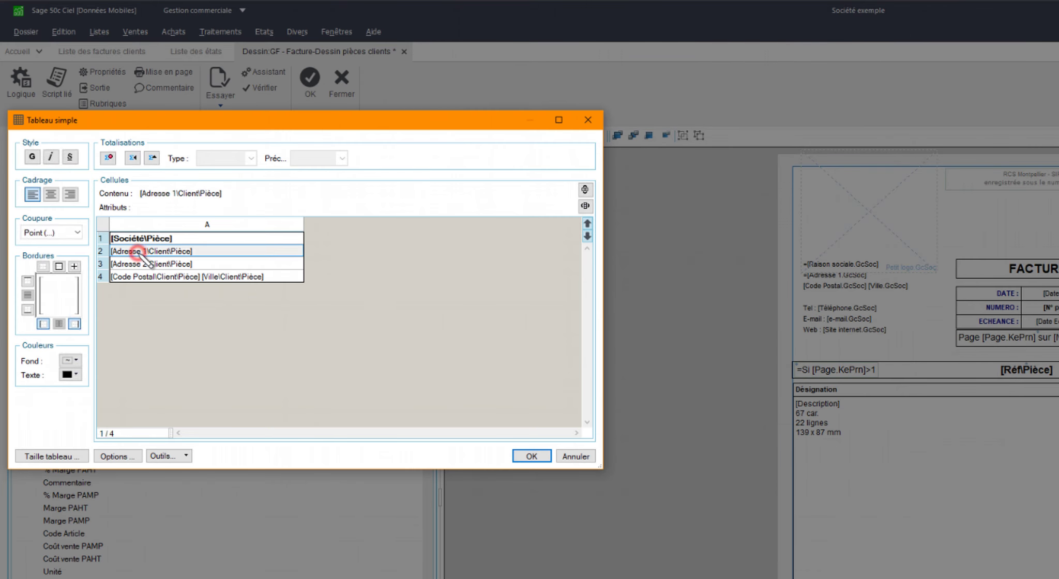
right_click(266, 252)
click(292, 276)
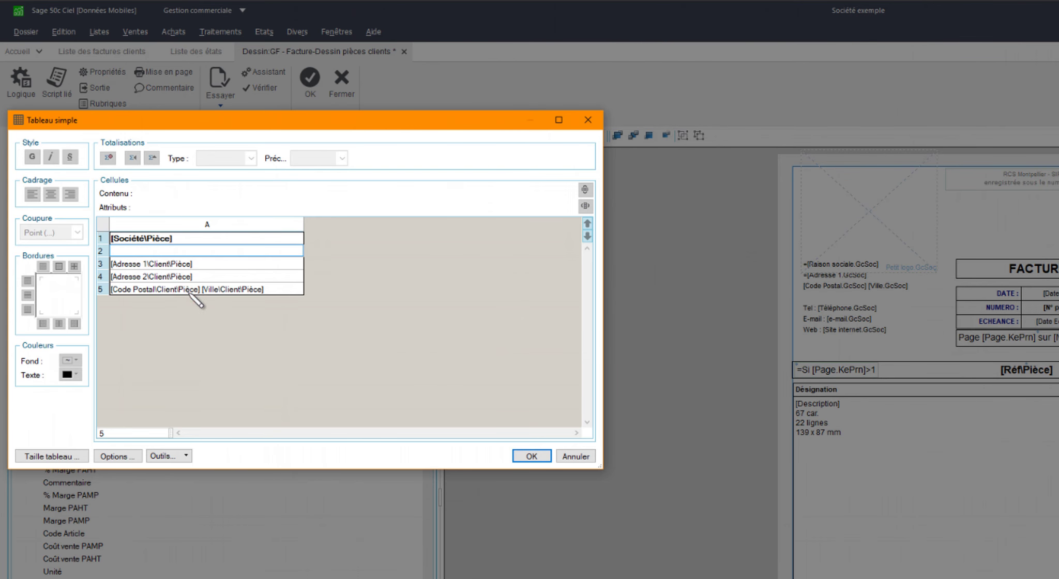
Step: Fill the empty second row with the Nom contact field from Pièces clients (Pièce) and validate the address table
click(246, 252)
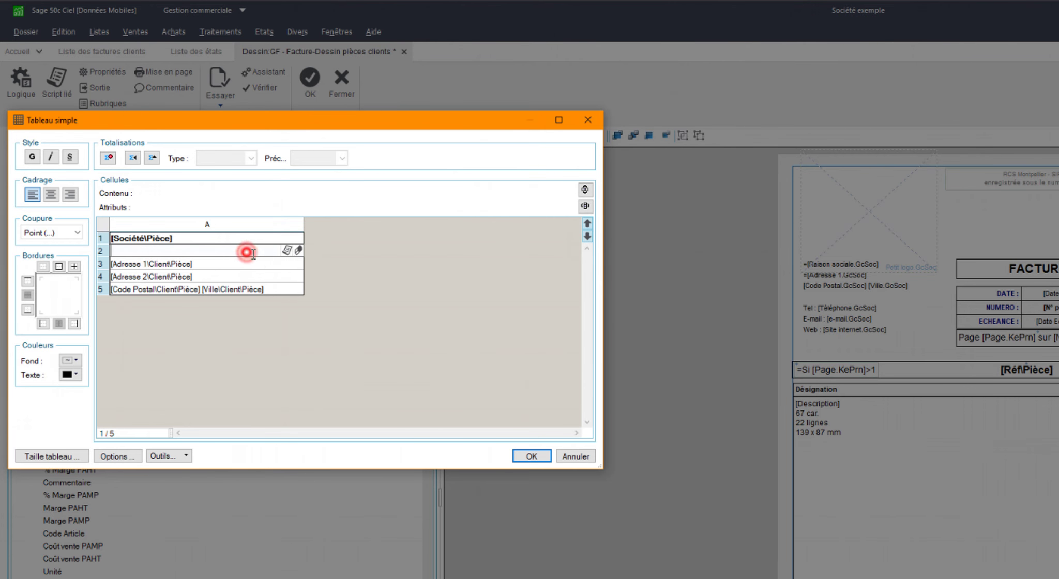
click(287, 251)
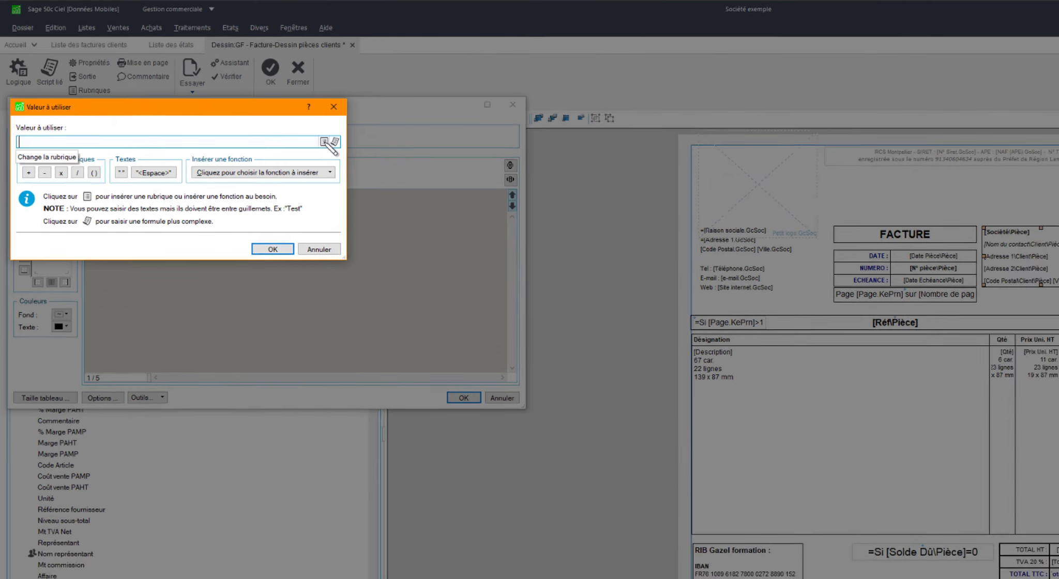
click(372, 162)
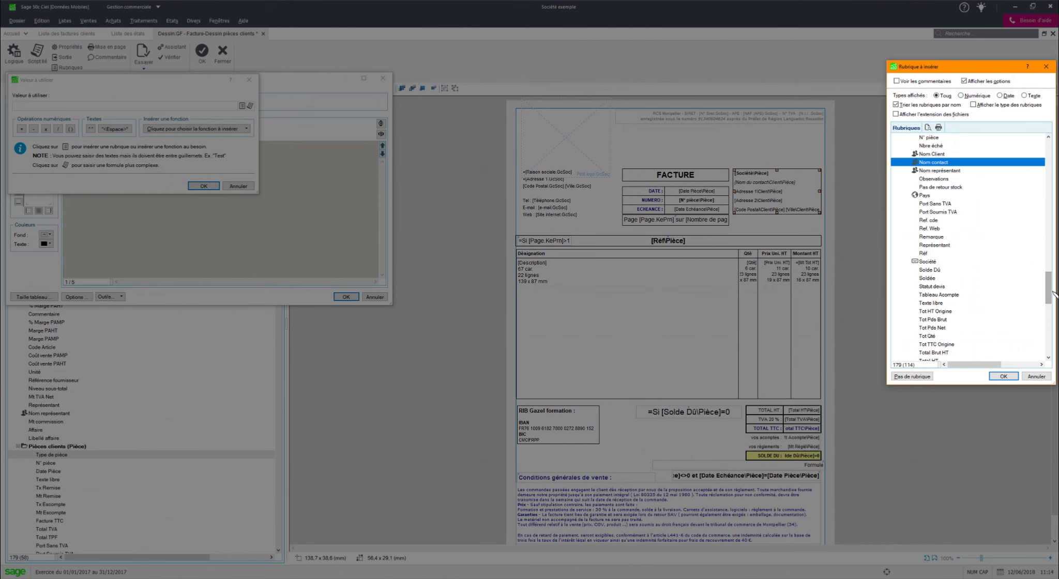
drag(1048, 285, 1047, 204)
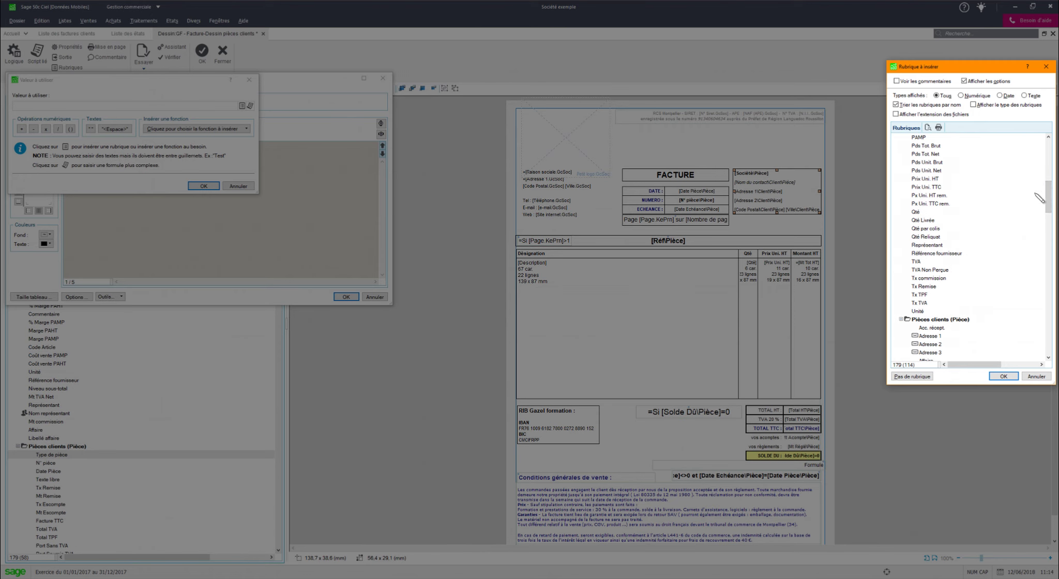
drag(1050, 194, 1050, 284)
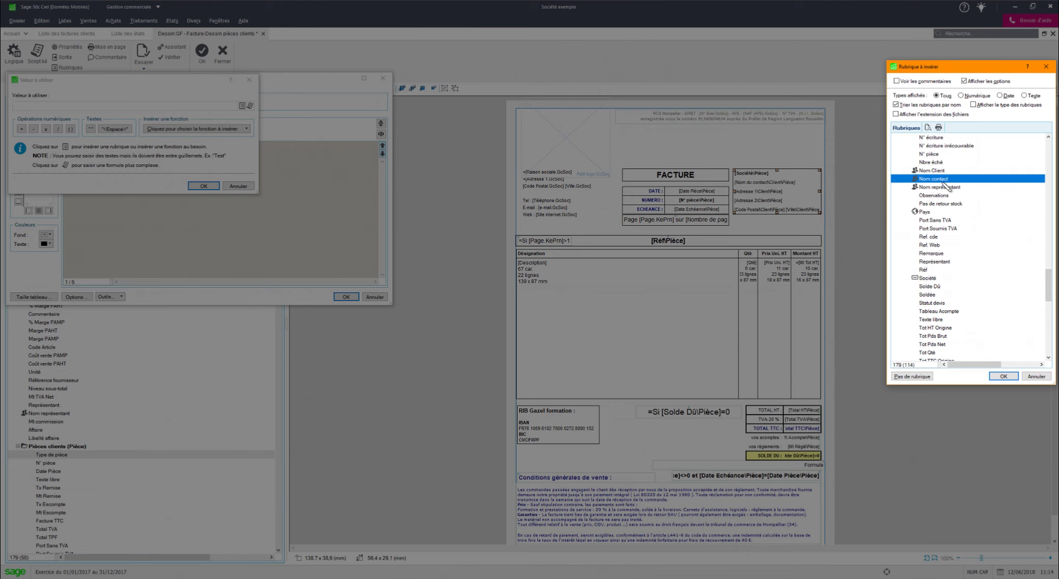
click(1004, 377)
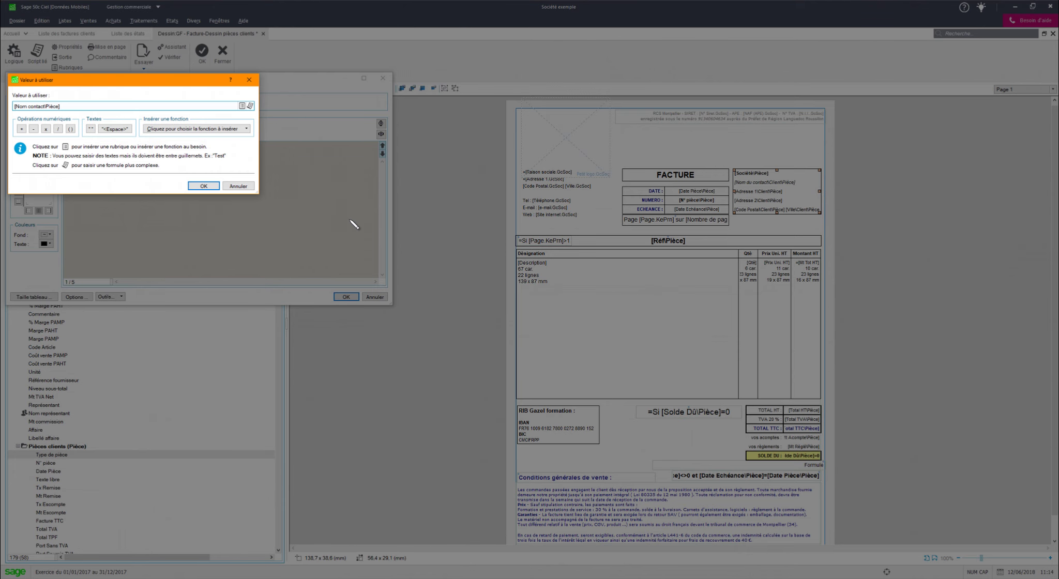
click(212, 187)
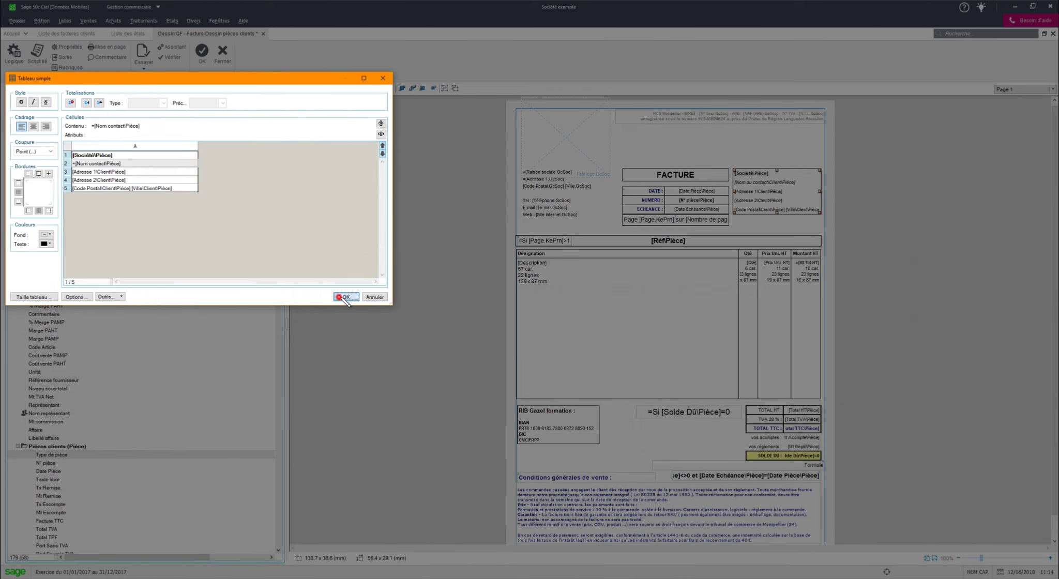
click(346, 297)
Step: Open the script of the conditional payment-term text below the totals, review its due-date conditions and close the editor
click(455, 239)
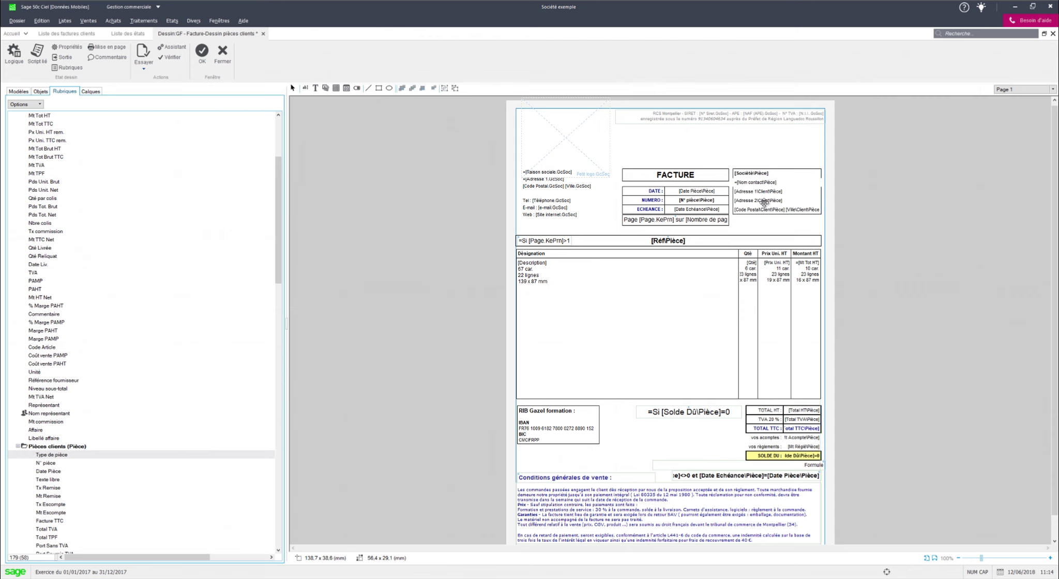
click(689, 320)
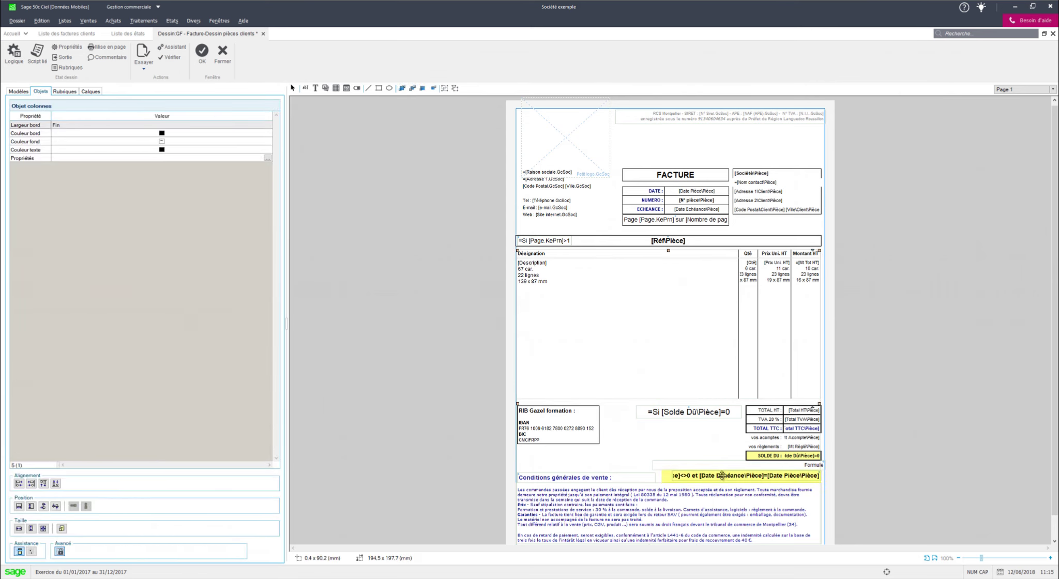
click(719, 477)
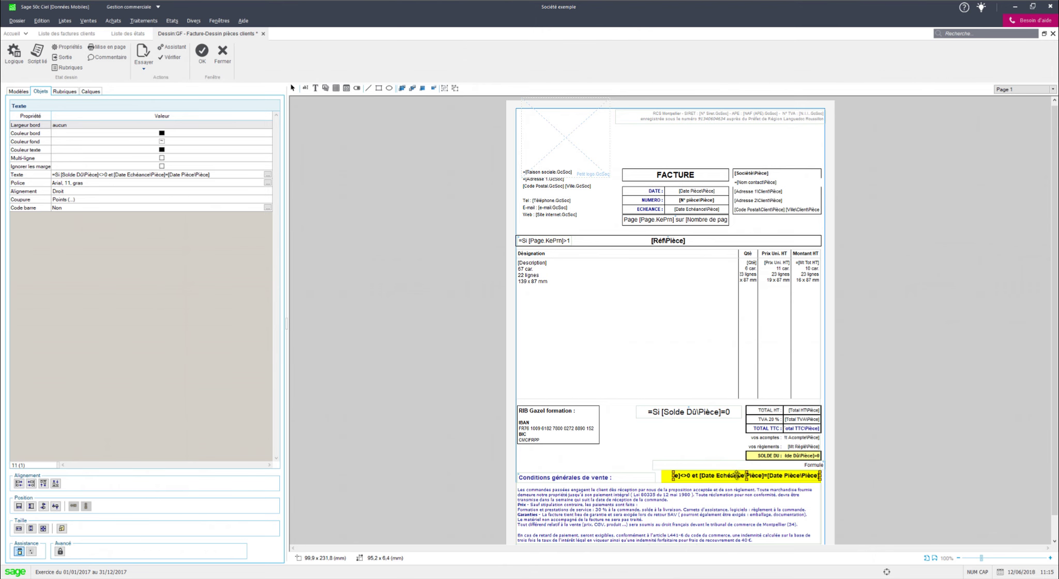
double_click(740, 478)
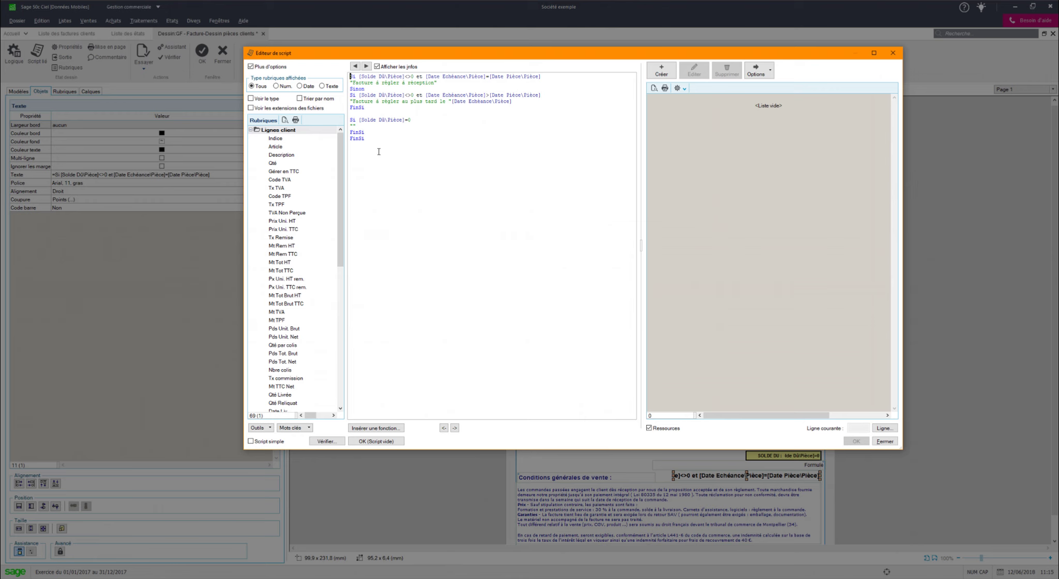
click(885, 442)
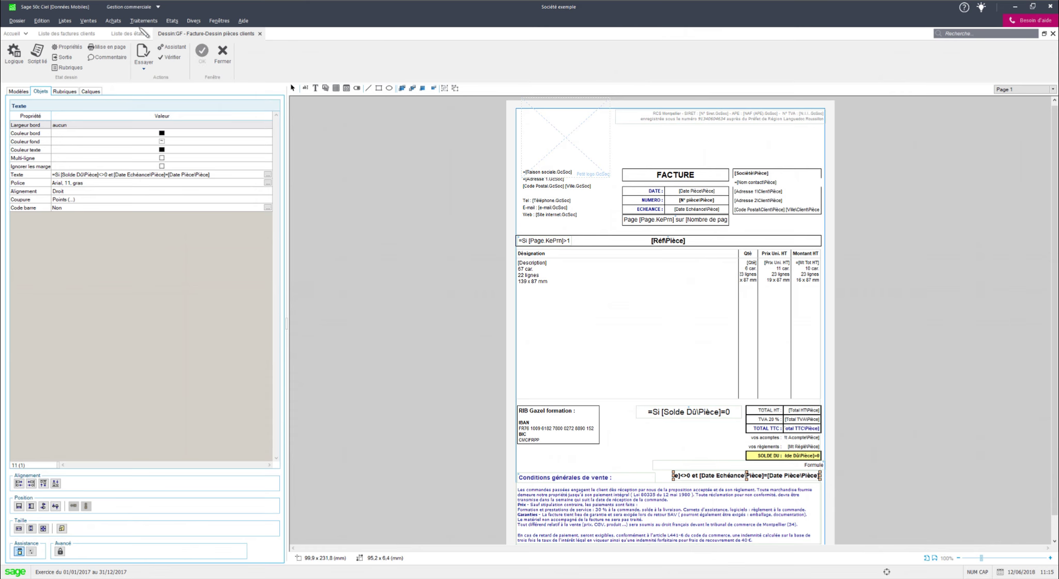
Step: Open the ASS. RELAIS FEMMES invoice from the customer invoice list, compare its invoice date with its due date, and close it
click(68, 34)
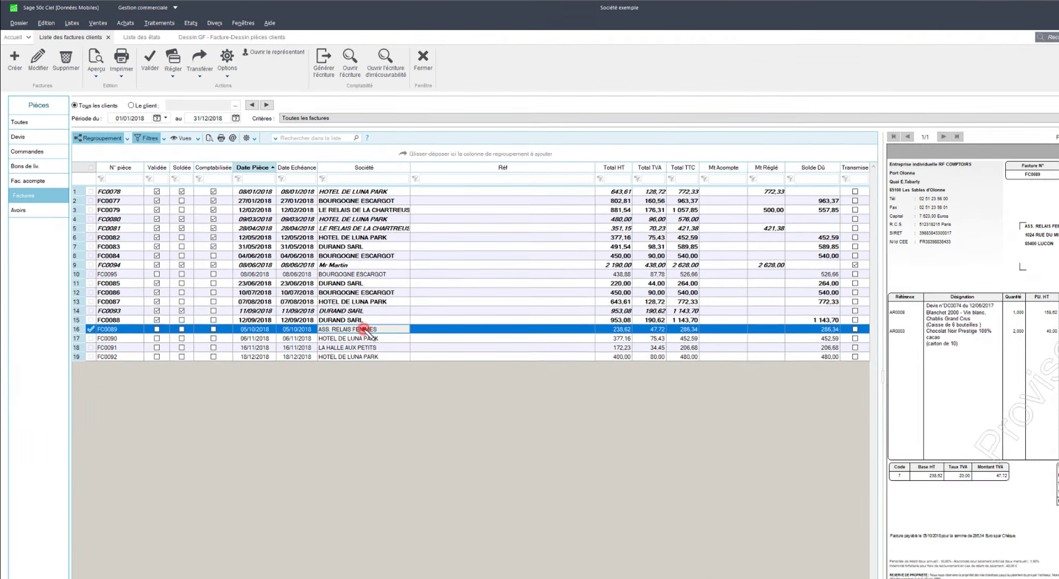
double_click(329, 297)
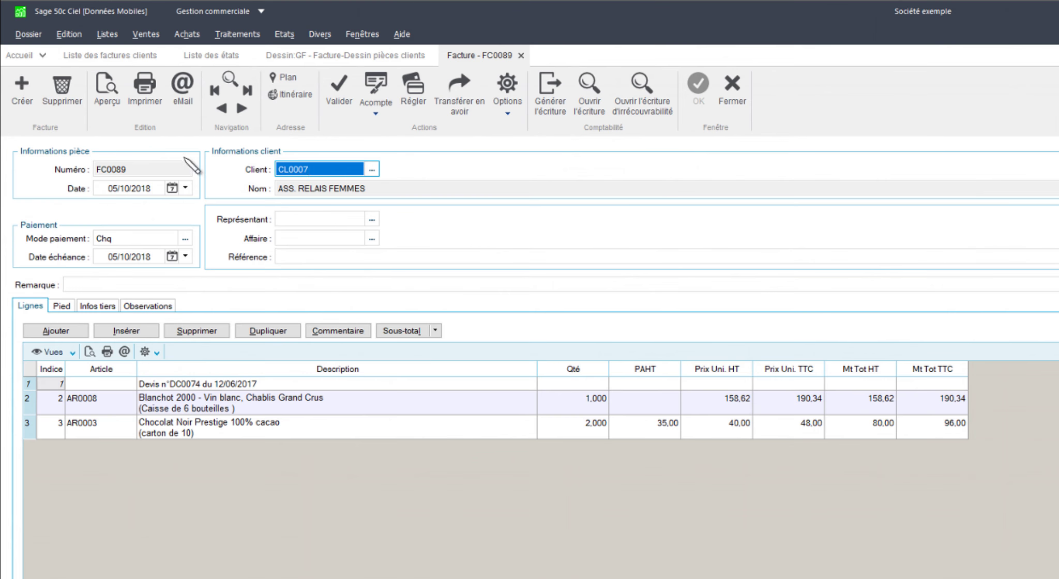
click(159, 184)
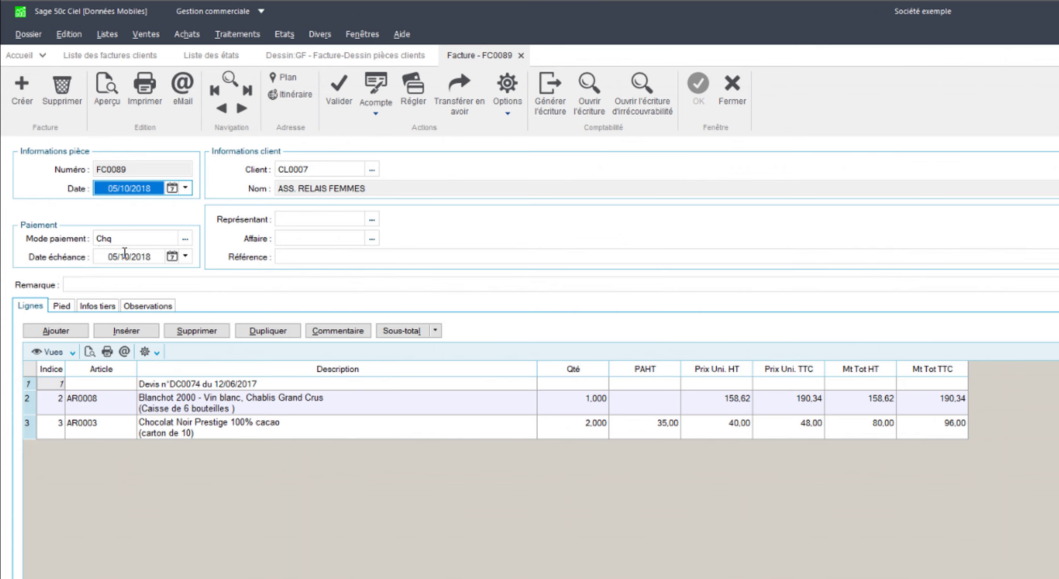
click(142, 186)
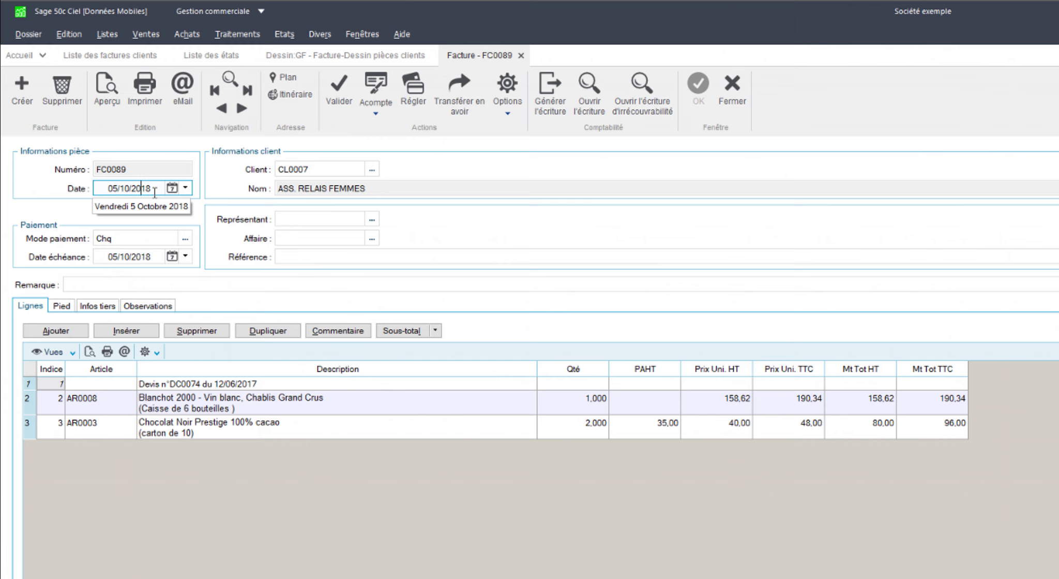
click(158, 216)
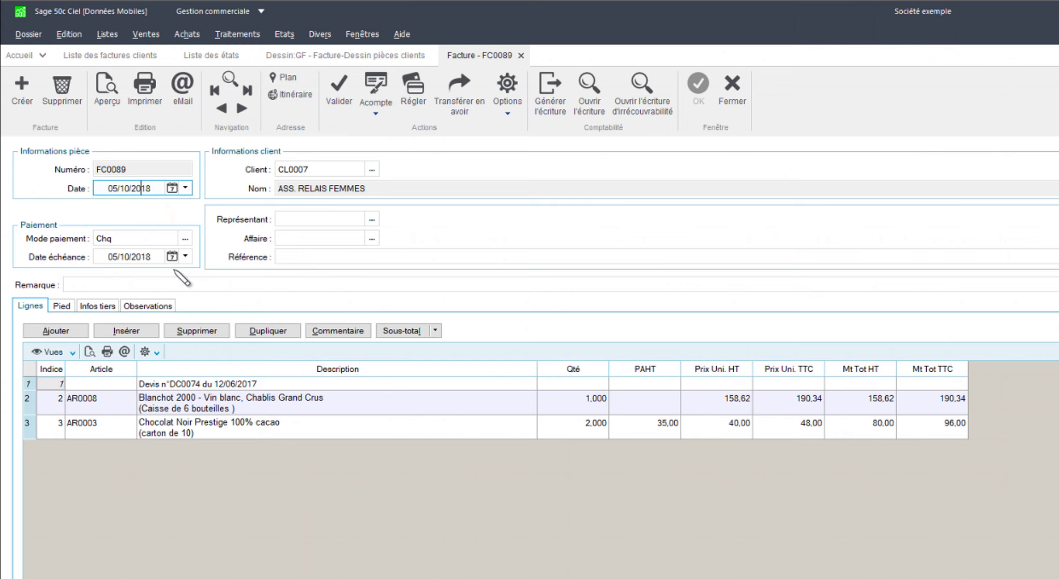
click(154, 189)
drag(154, 189, 106, 189)
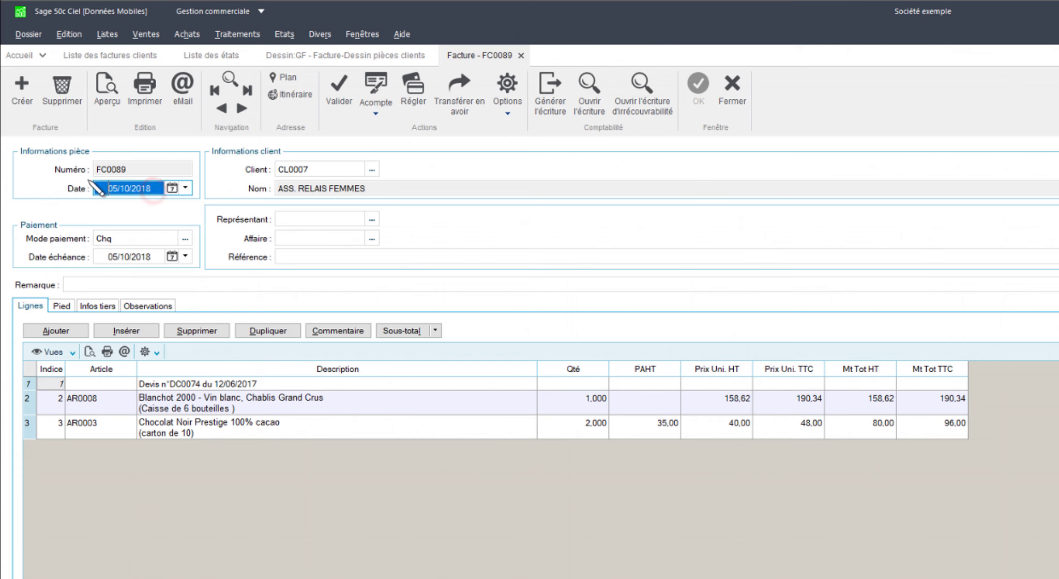
click(141, 208)
click(155, 256)
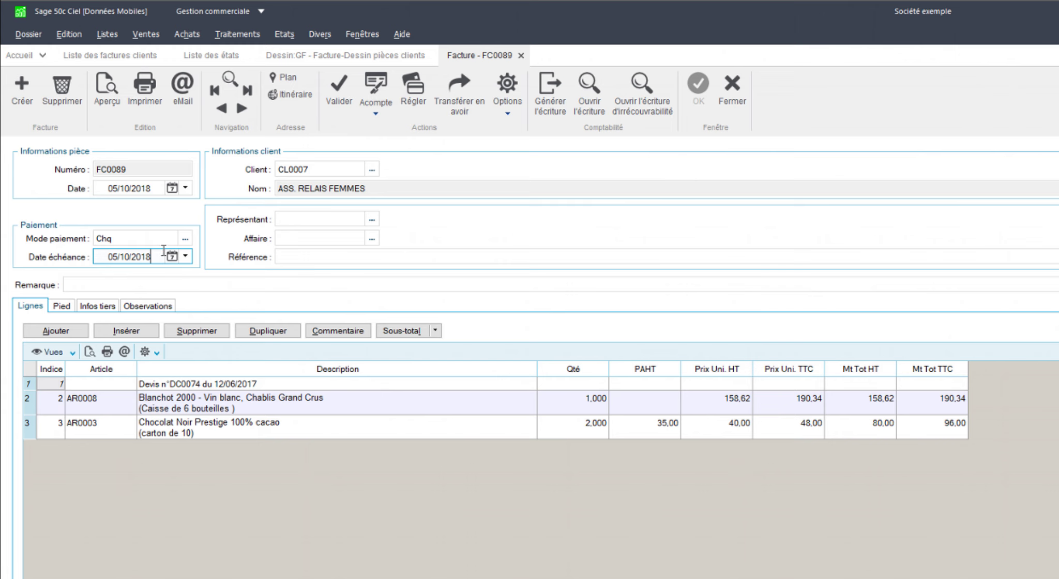
click(732, 87)
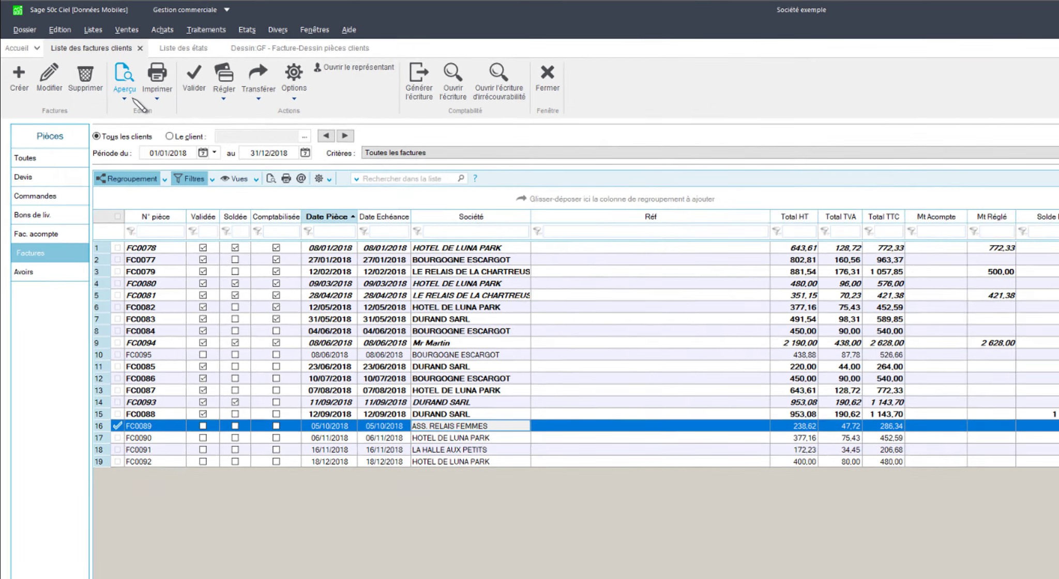
Step: Preview the ASS. RELAIS FEMMES invoice with the GF - Facture template, check the payment text and dates, and close the preview
click(143, 96)
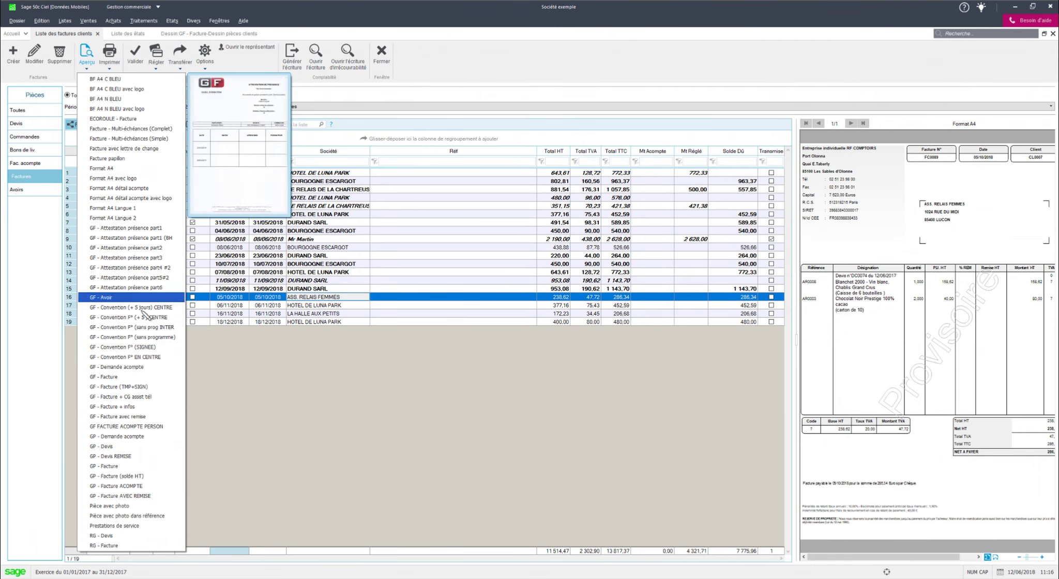
click(147, 386)
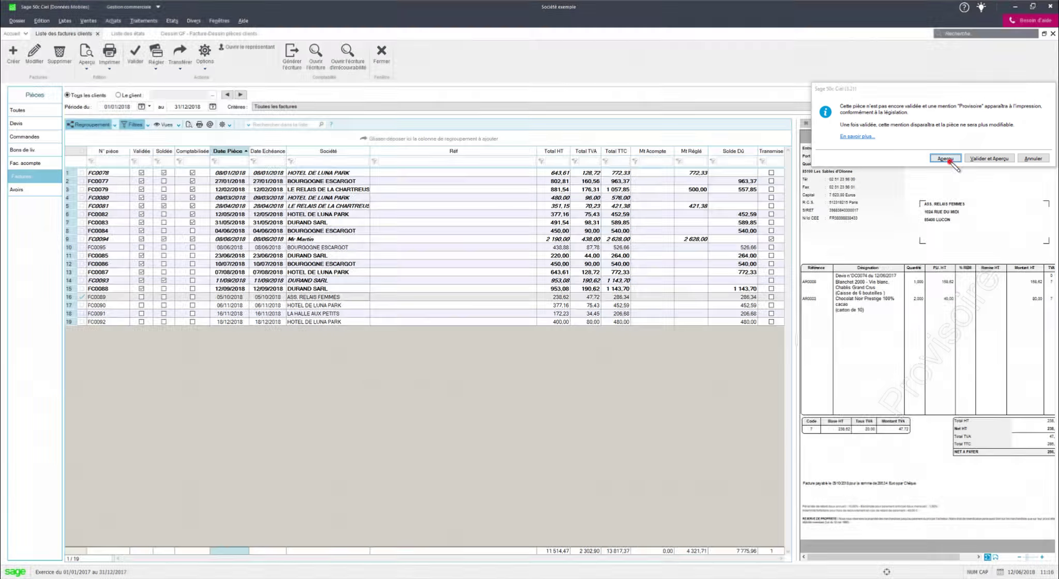
click(950, 161)
scroll(650, 355, down, 10)
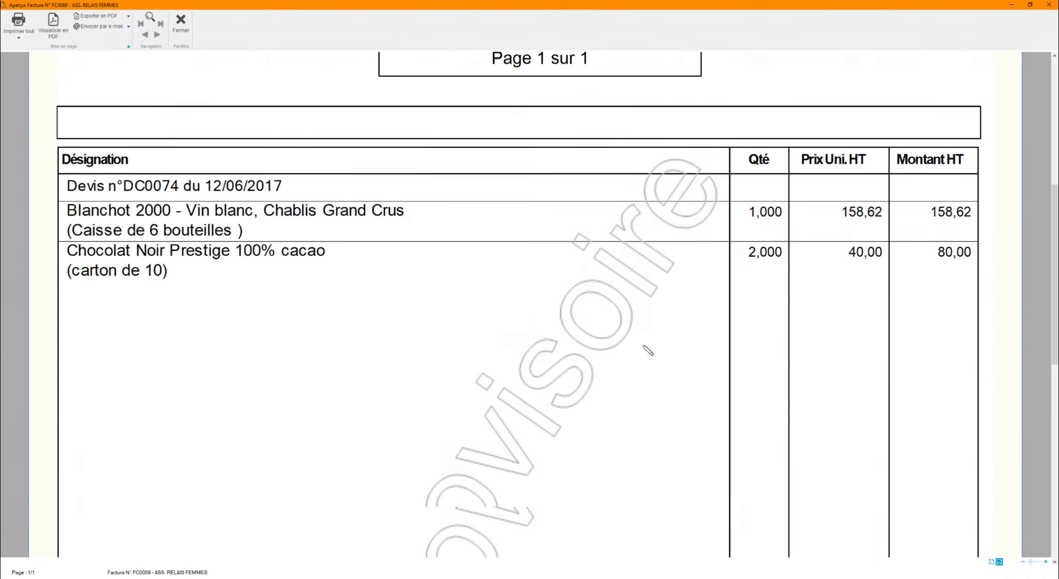
scroll(648, 350, down, 3)
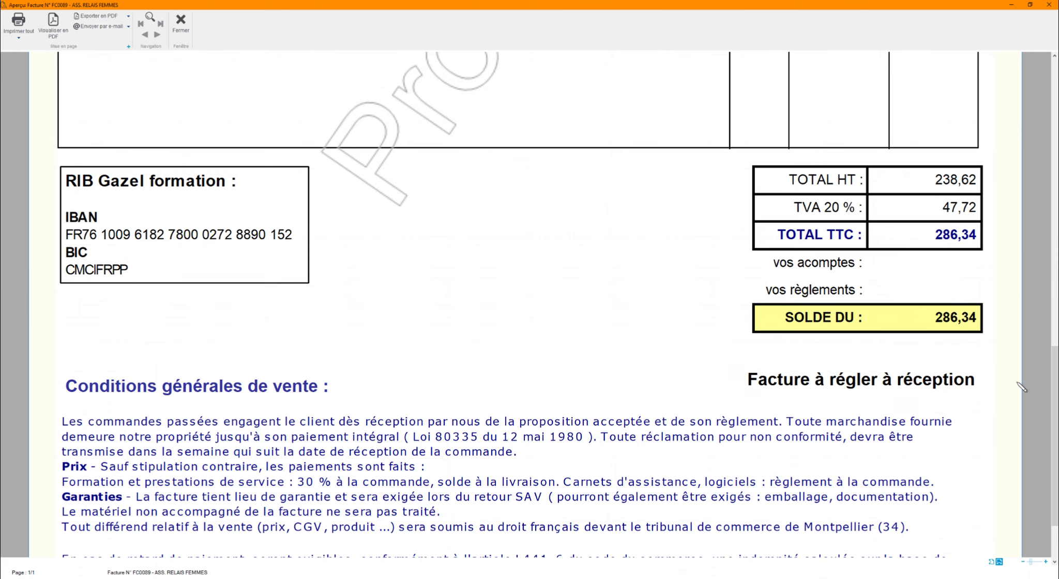
drag(1055, 333, 1055, 89)
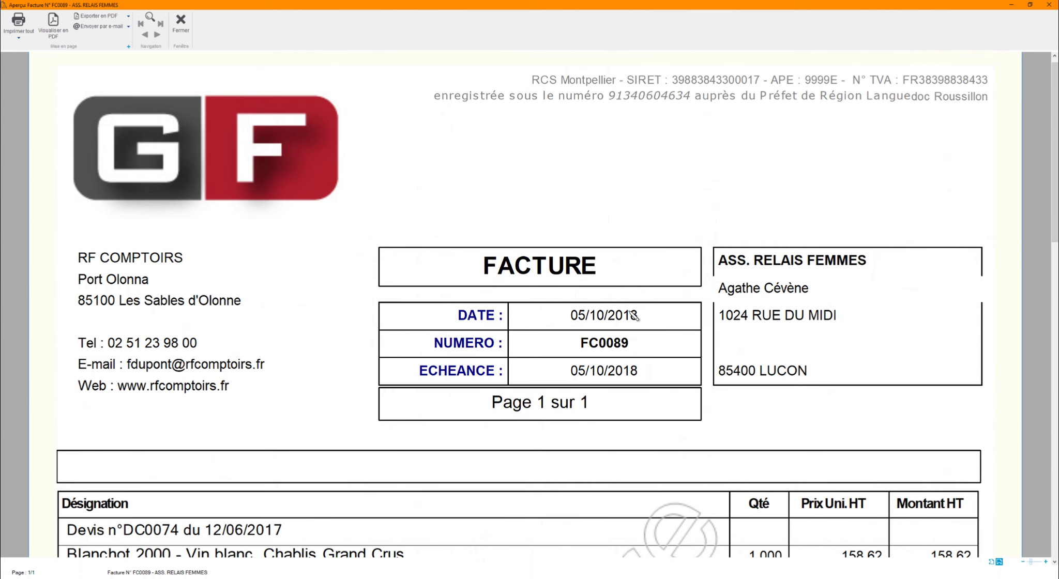
click(181, 23)
Step: Set the due date of the ASS. RELAIS FEMMES invoice to 05/11/2018 and save the invoice
double_click(356, 299)
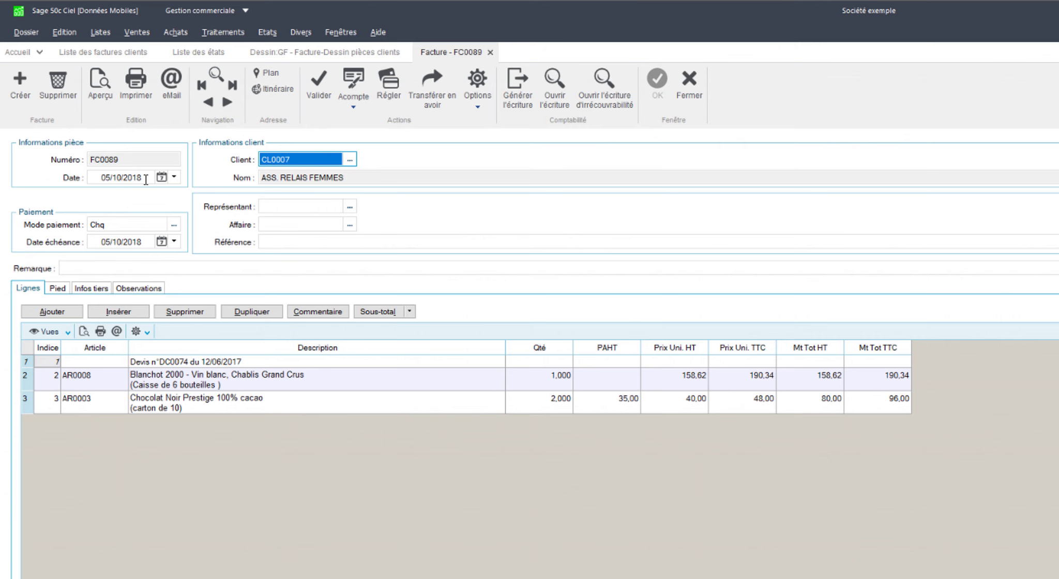
click(146, 242)
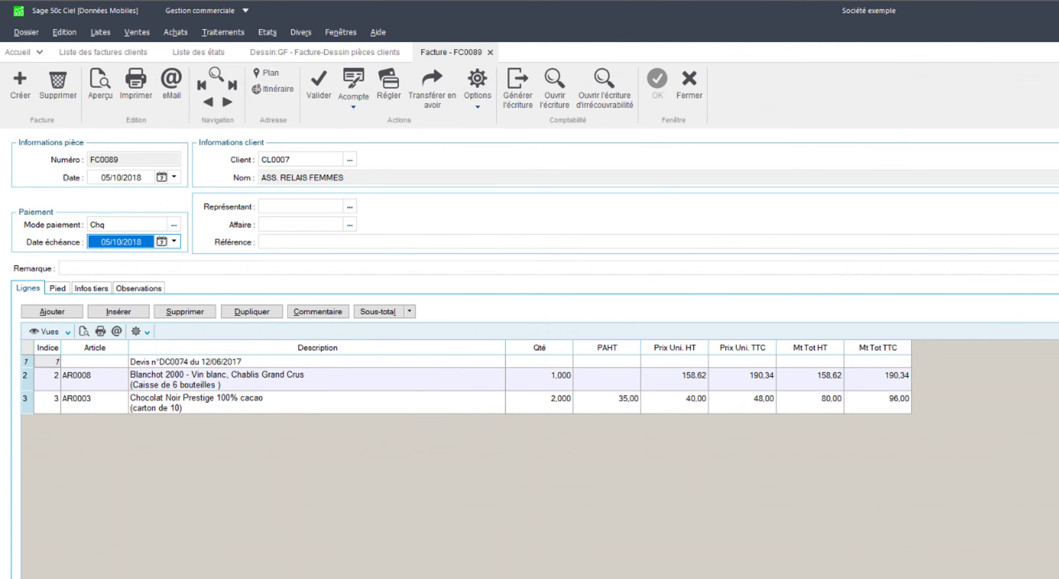
text(05/11)
key(Tab)
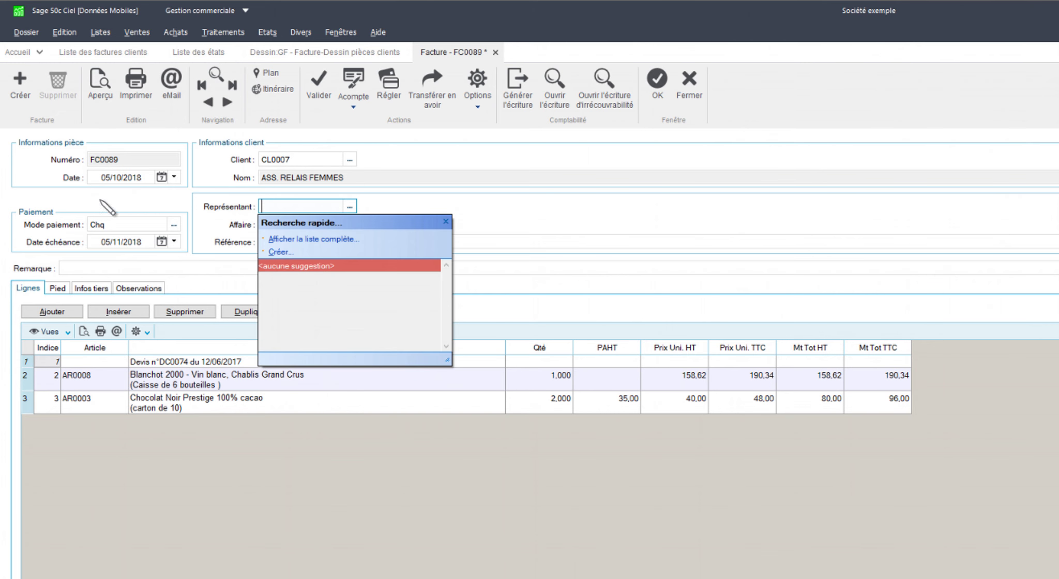
click(657, 78)
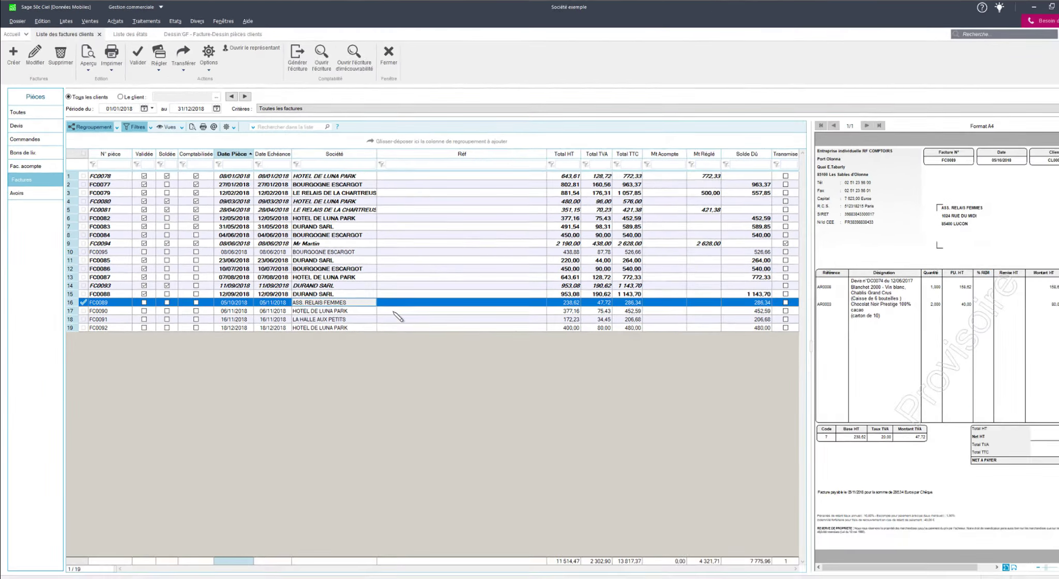
Step: Preview the updated invoice with the GF - Facture template, compare the payment text with the new due date, and close the preview
click(92, 71)
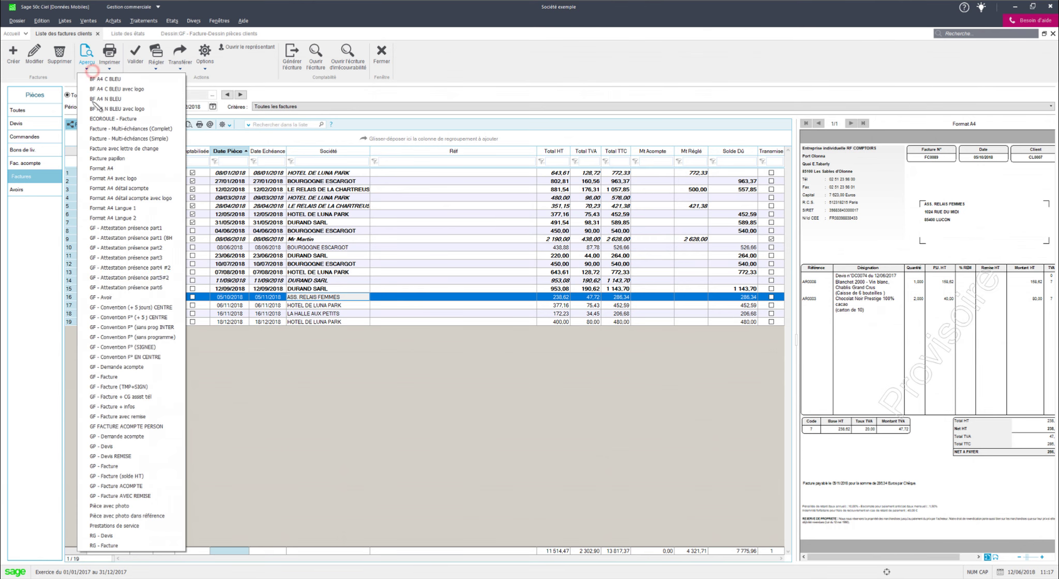
click(150, 381)
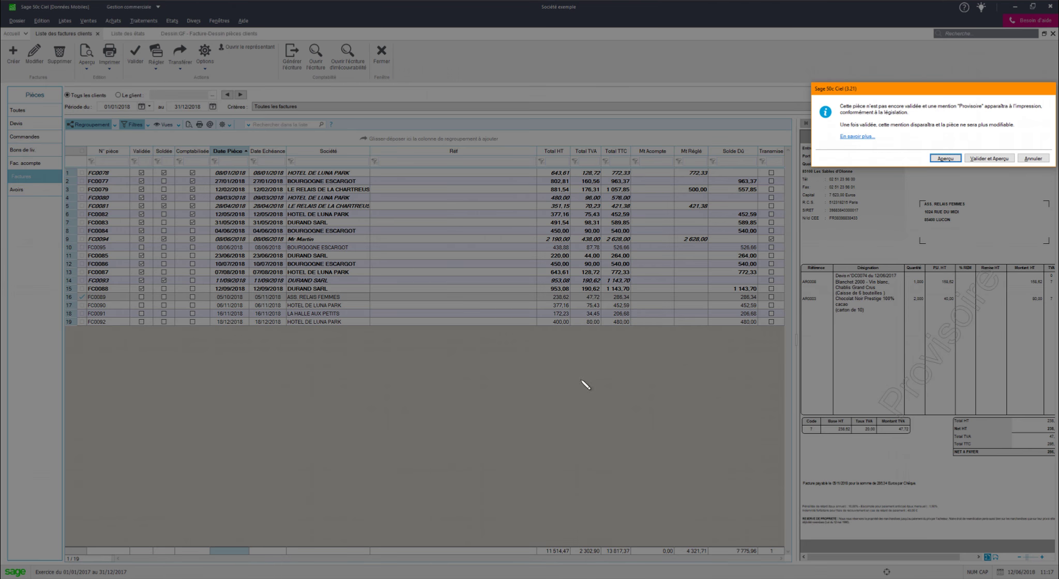
click(944, 158)
drag(1056, 165, 1056, 438)
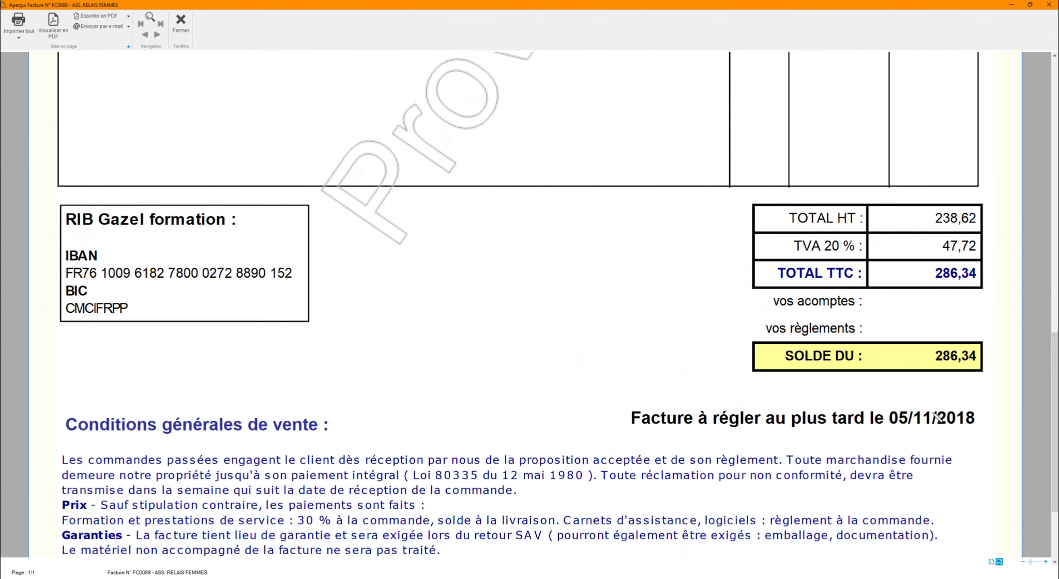
drag(1057, 349, 1057, 119)
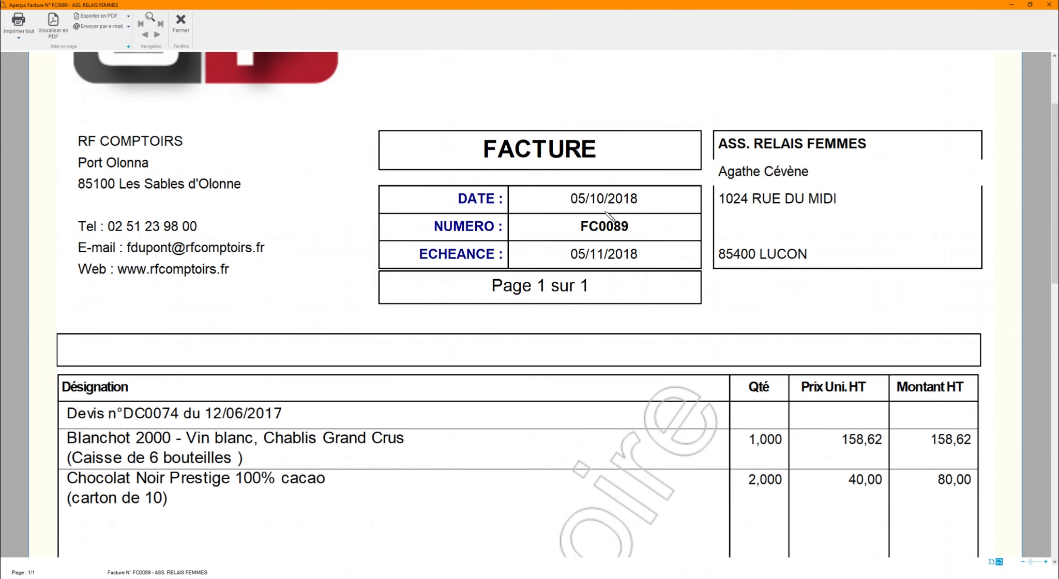
click(181, 23)
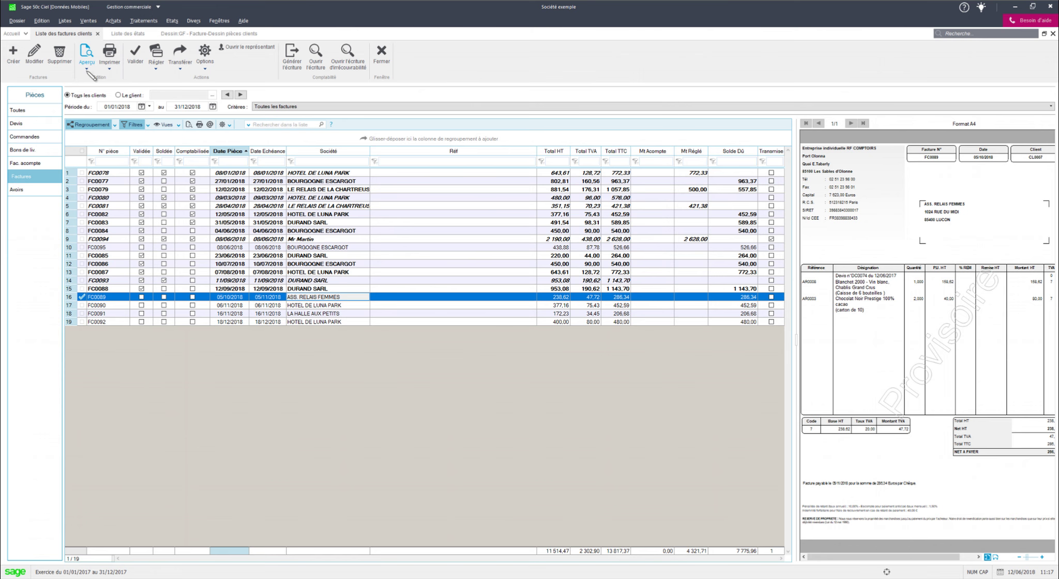
click(86, 69)
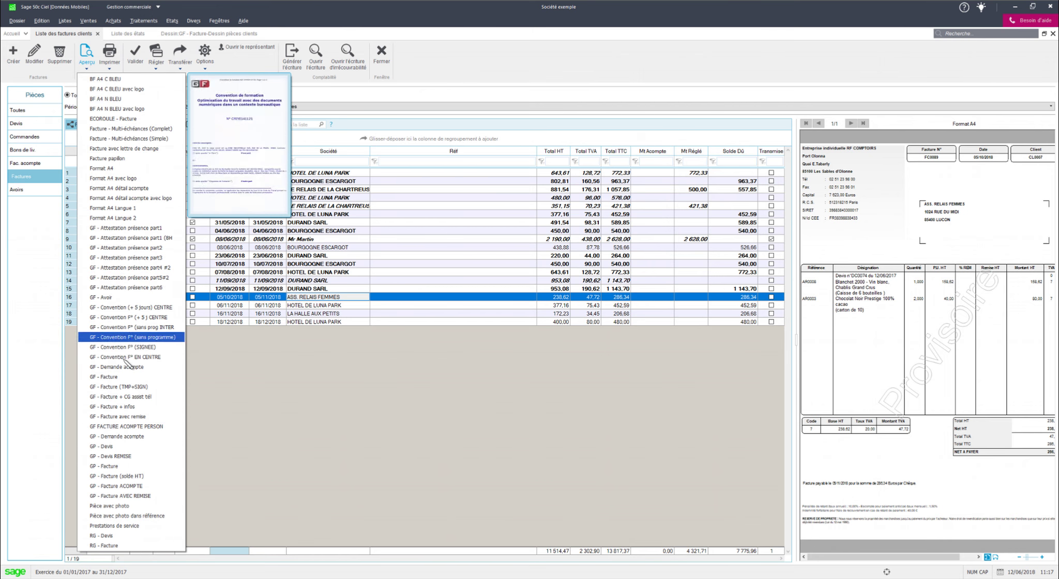
click(109, 377)
click(1041, 161)
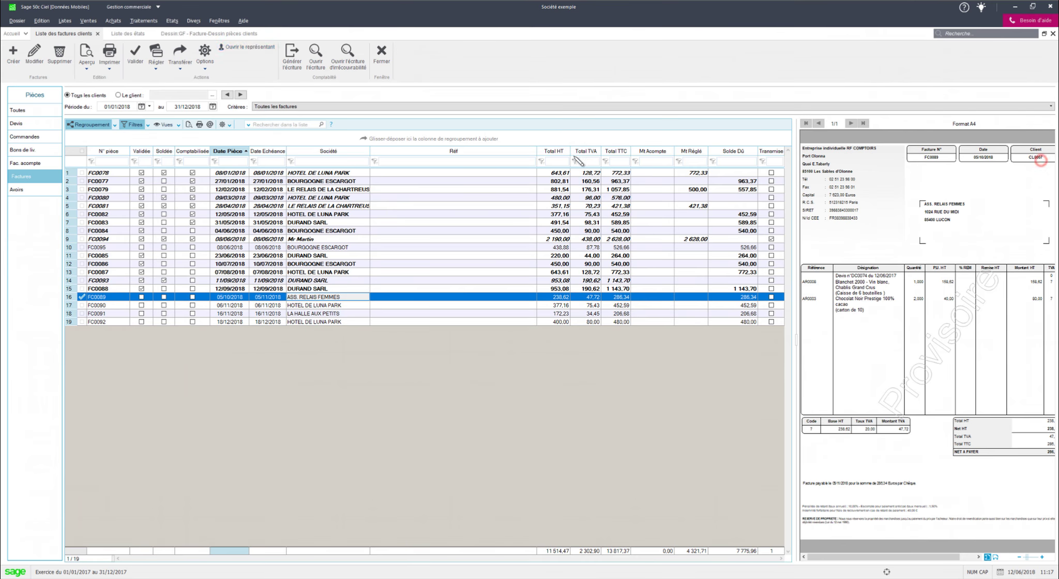
Step: Reopen the payment-term text's script in the GF - Facture design and examine its Solde Dû and Date Echéance conditions and output texts
click(209, 33)
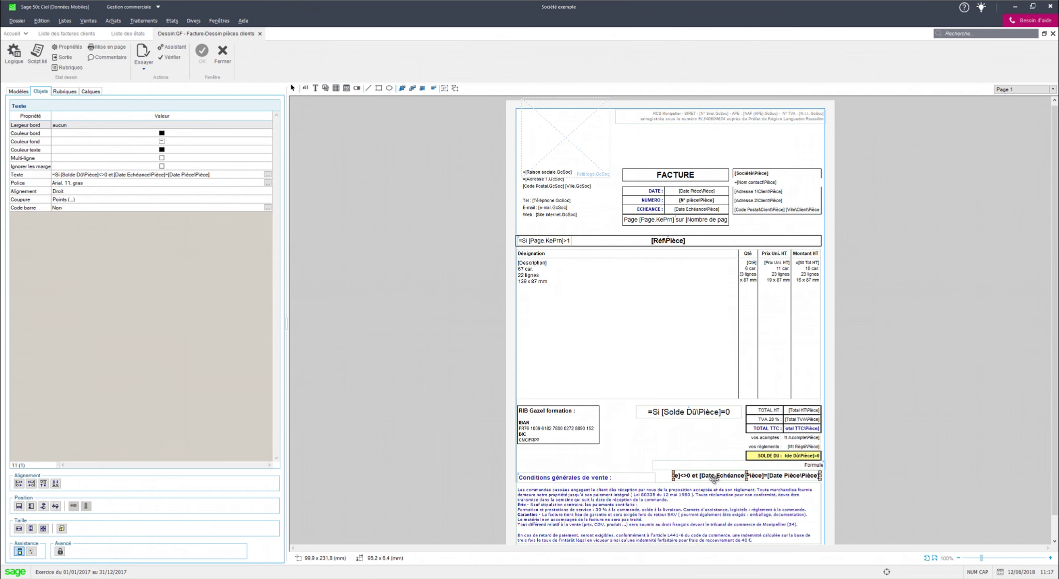
double_click(712, 478)
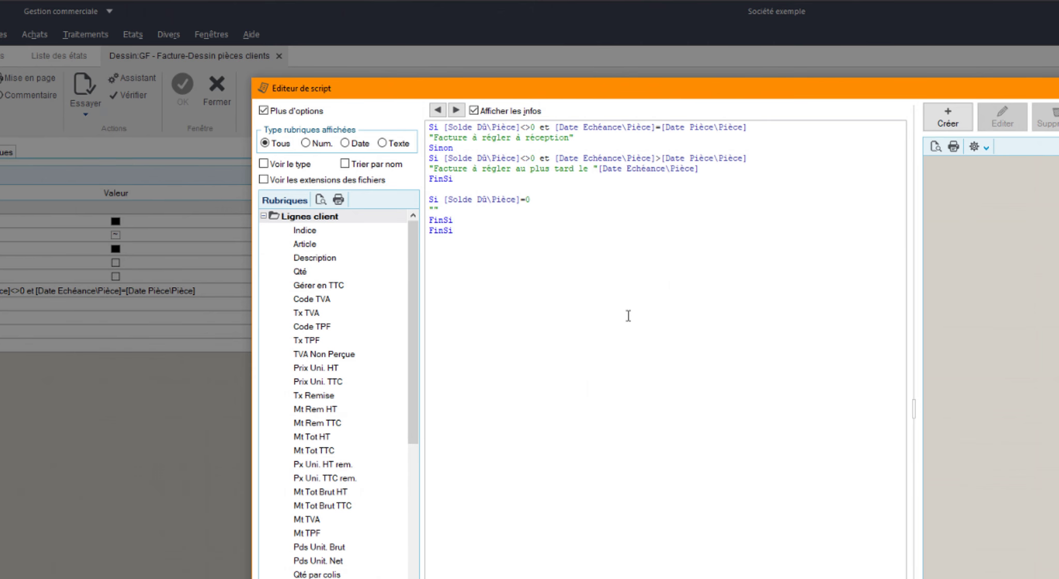
click(614, 326)
scroll(615, 326, up, 5)
scroll(620, 319, down, 1)
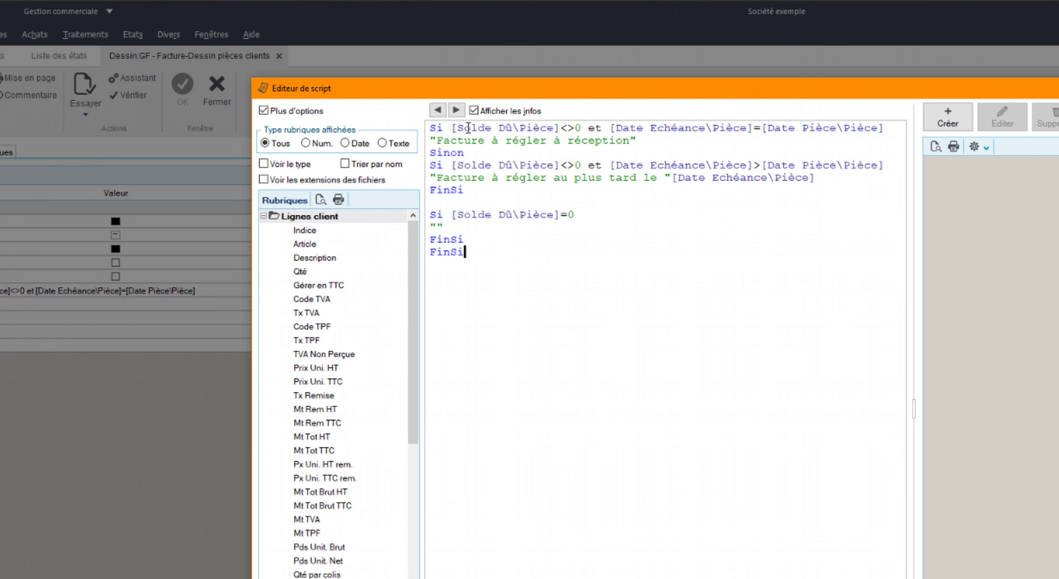
drag(584, 126, 452, 130)
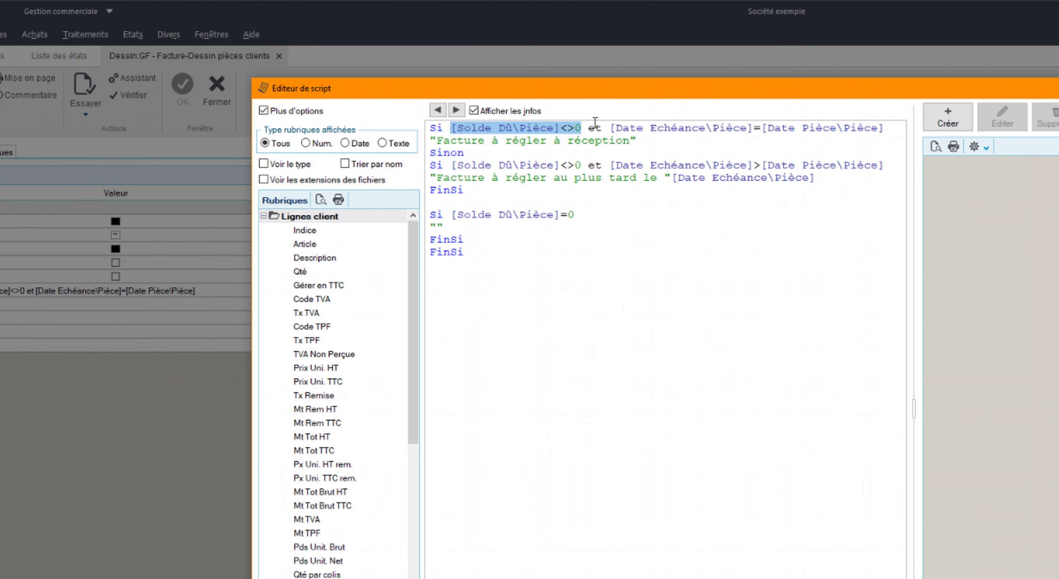
click(623, 130)
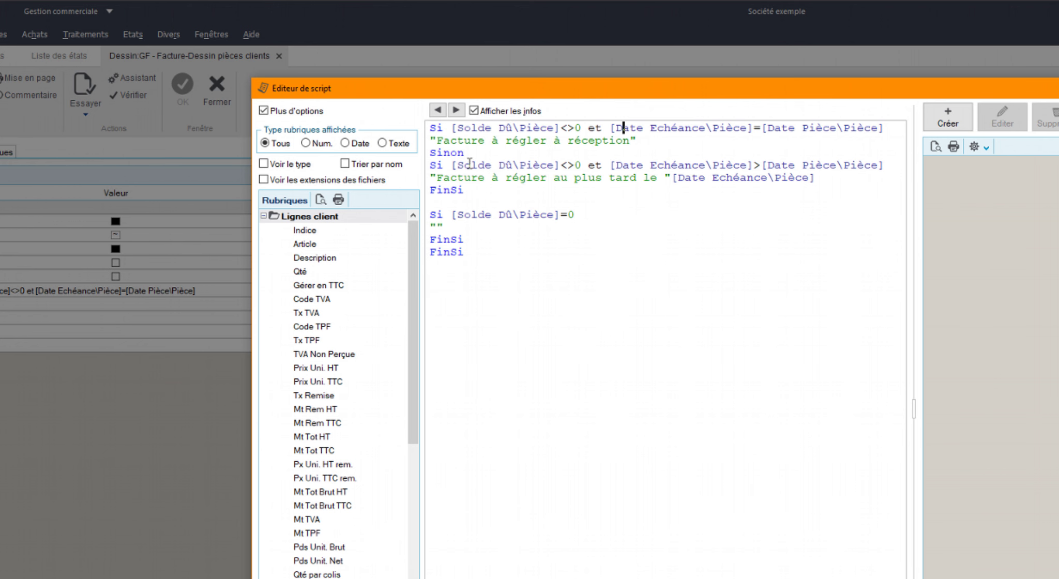
drag(578, 164, 528, 165)
click(531, 165)
drag(672, 177, 819, 178)
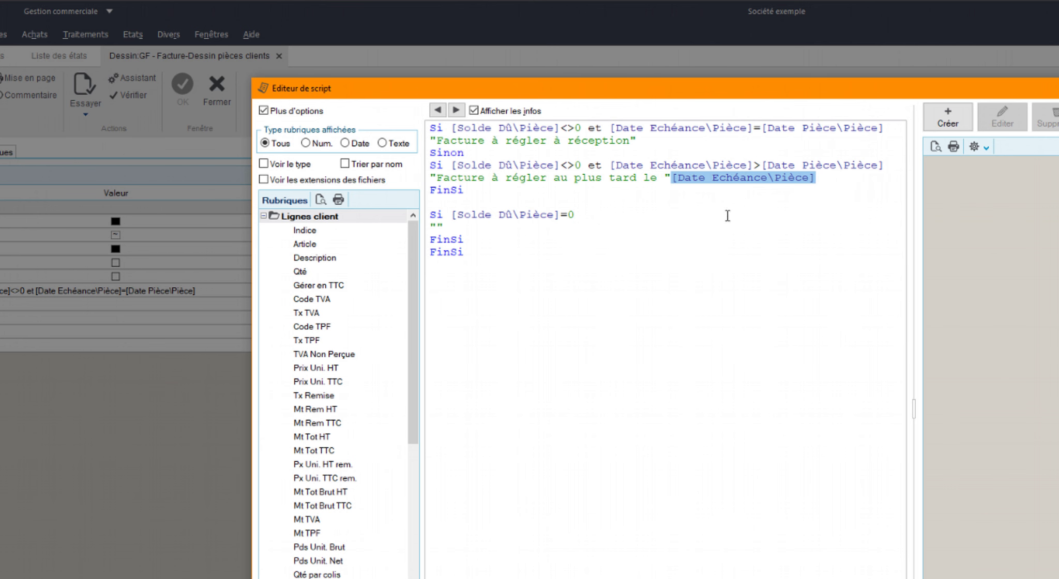
click(832, 181)
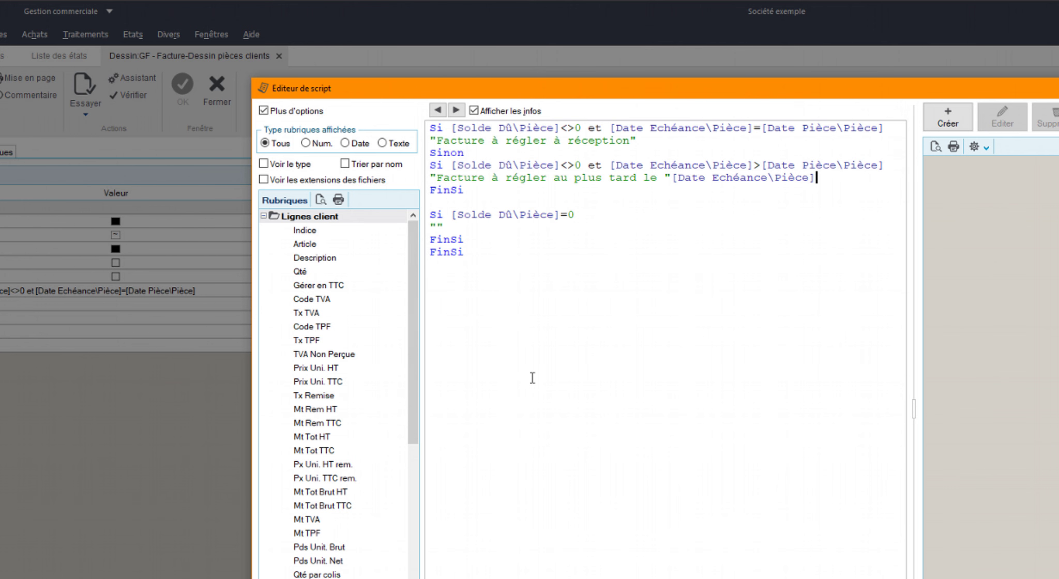
Step: Examine how the script's Si, Sinon and FinSi blocks are paired, then close the script editor and the template design
double_click(436, 127)
drag(443, 253, 456, 252)
click(430, 155)
drag(437, 190, 429, 215)
click(446, 241)
click(775, 423)
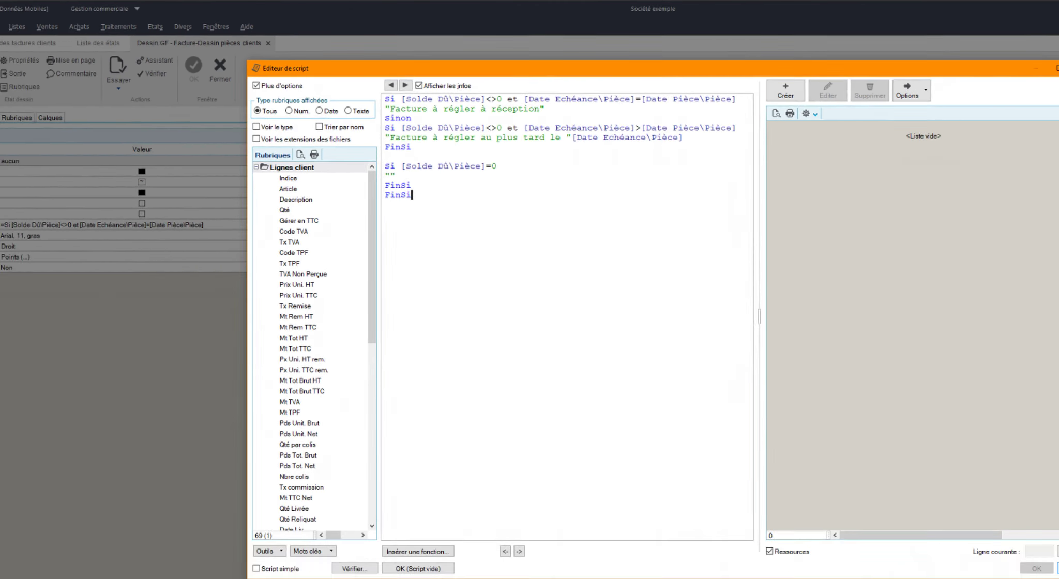
click(891, 442)
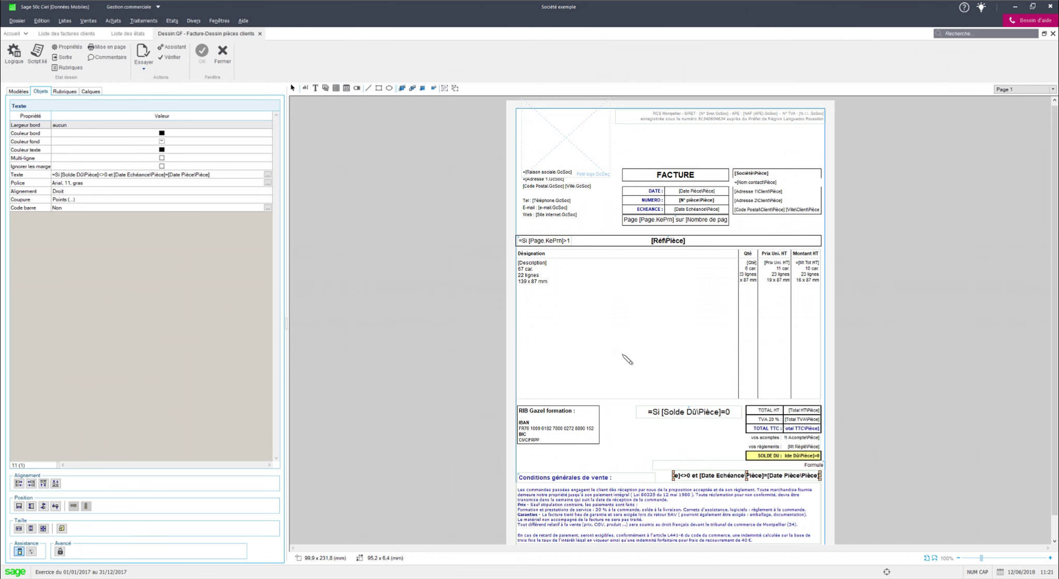
click(225, 53)
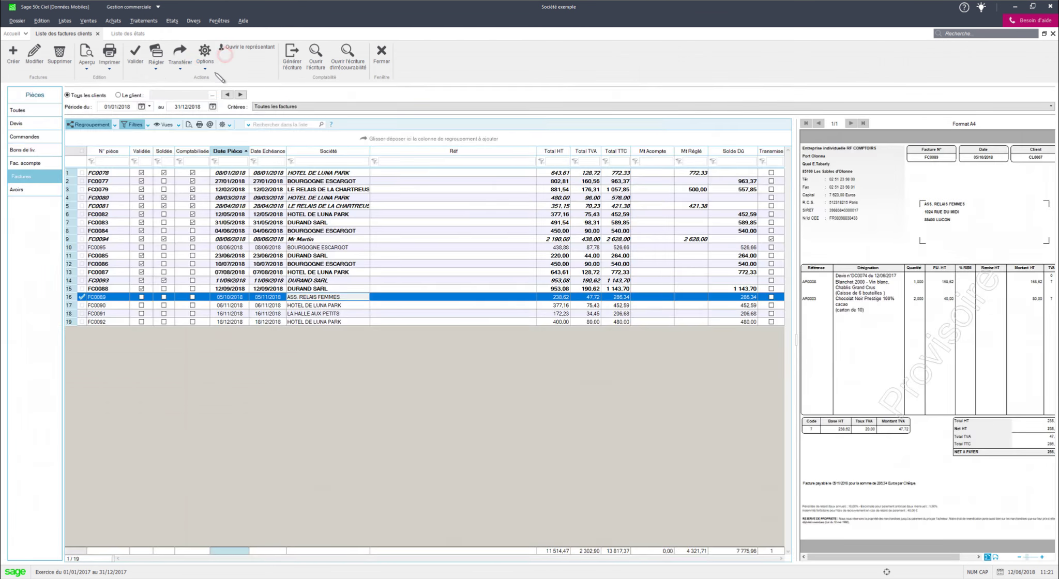